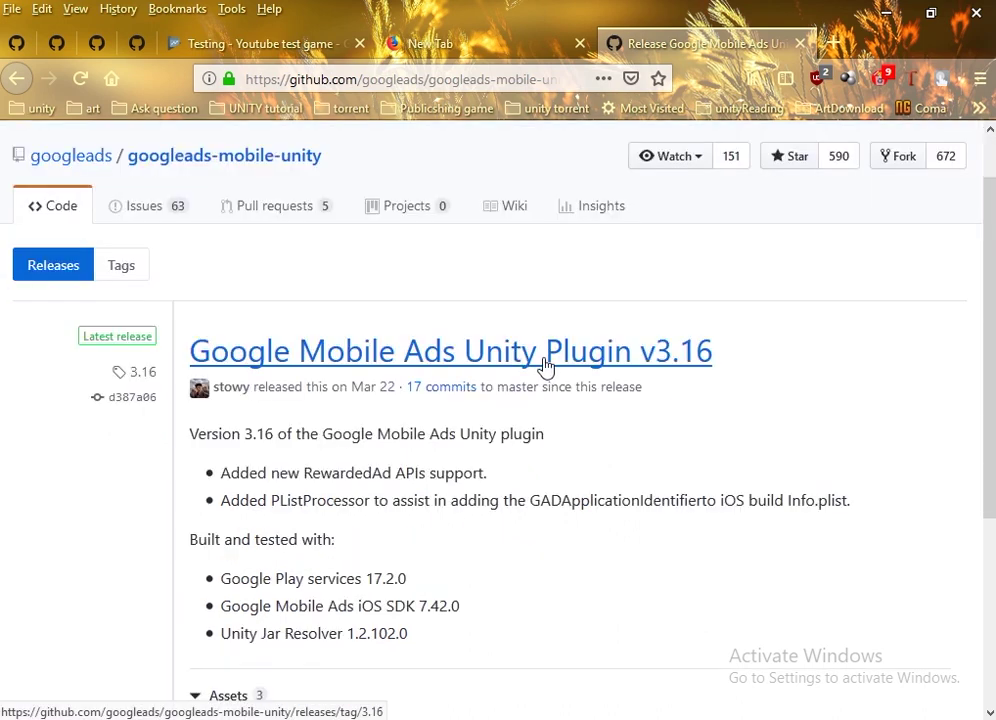
# Scroll the v3.16 release page down to the Assets list with GoogleMobileAds.unitypackage.
pyautogui.scroll(-2, 800, 487)
pyautogui.scroll(-1, 780, 485)
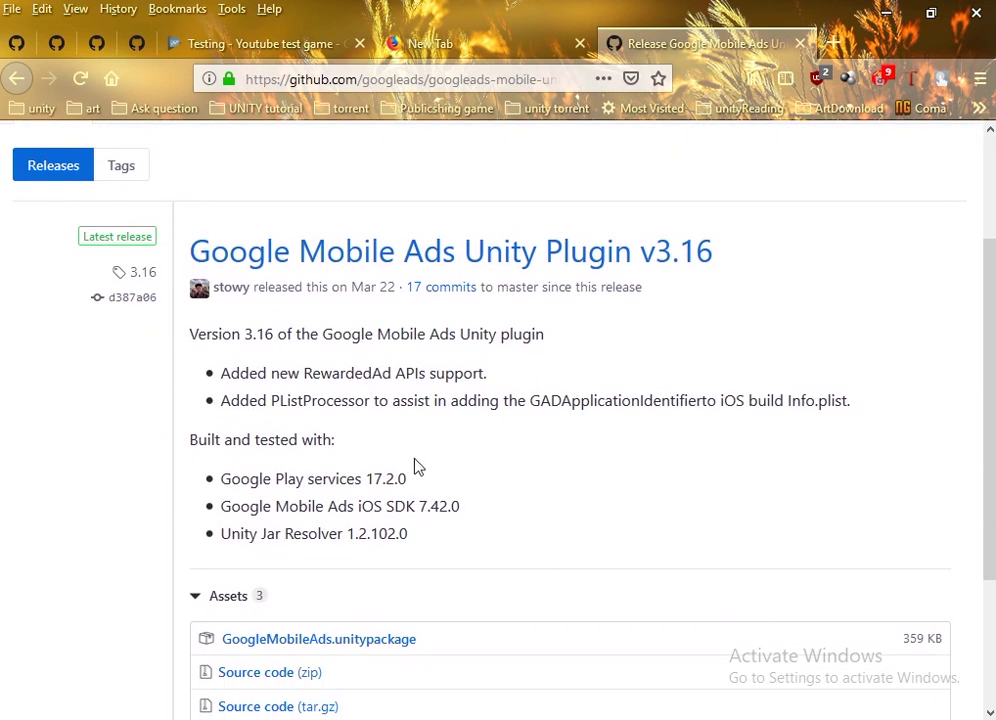
pyautogui.scroll(-3, 700, 450)
pyautogui.scroll(3, 578, 440)
pyautogui.scroll(-1, 600, 500)
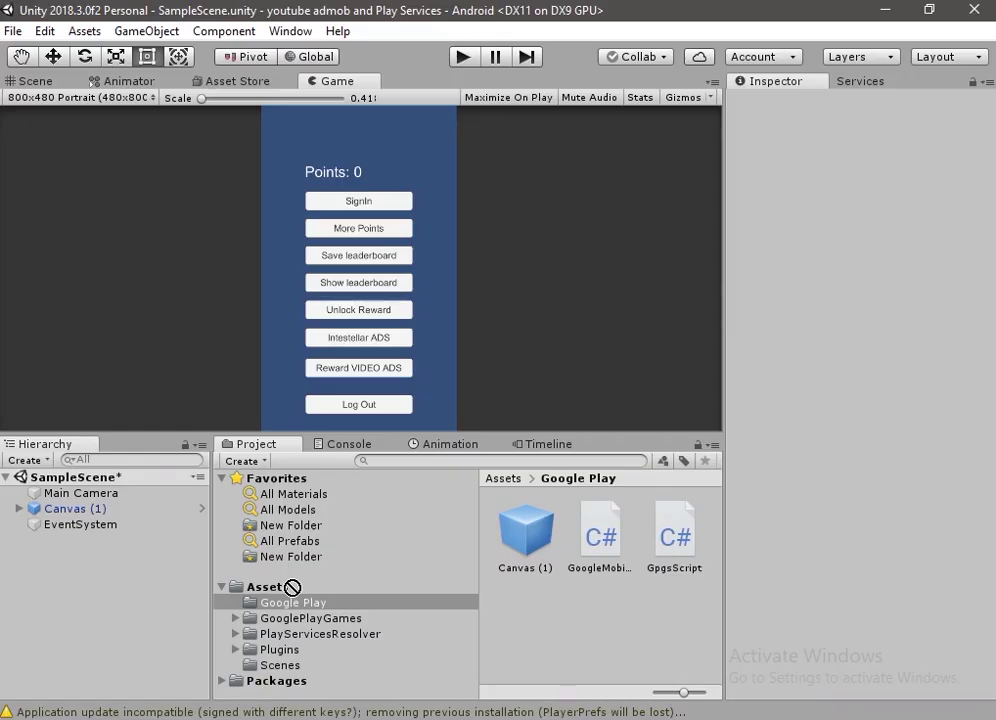
# Import GoogleMobileAds.unitypackage into Assets with the PlayServicesResolver folder unchecked.
pyautogui.moveTo(292, 587); pyautogui.dragTo(292, 592)
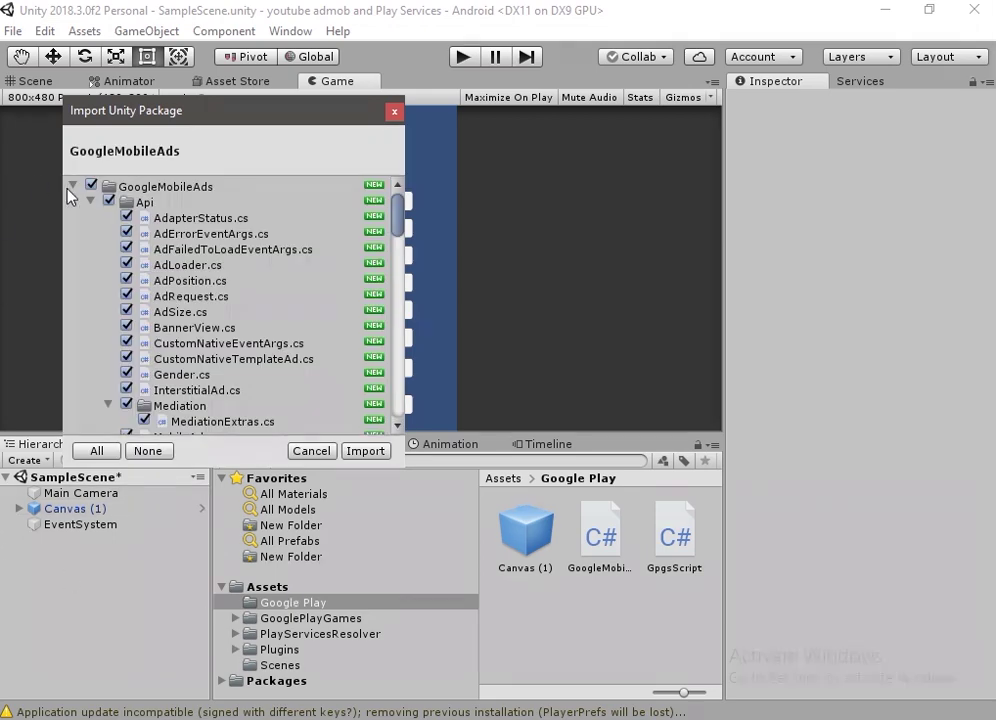
pyautogui.click(73, 186)
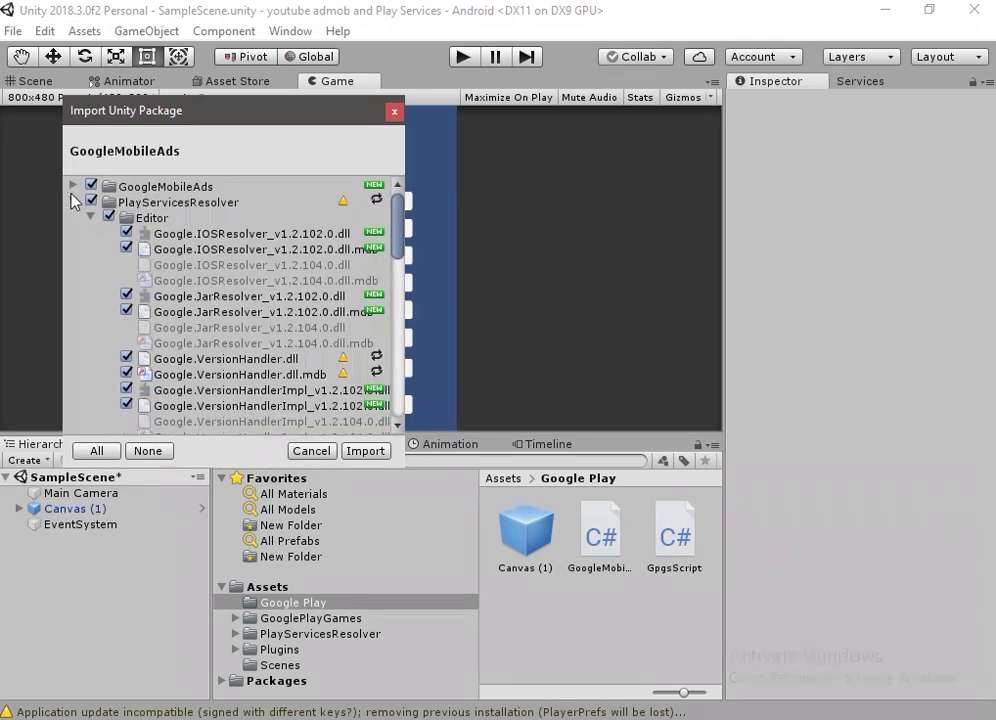
pyautogui.click(72, 217)
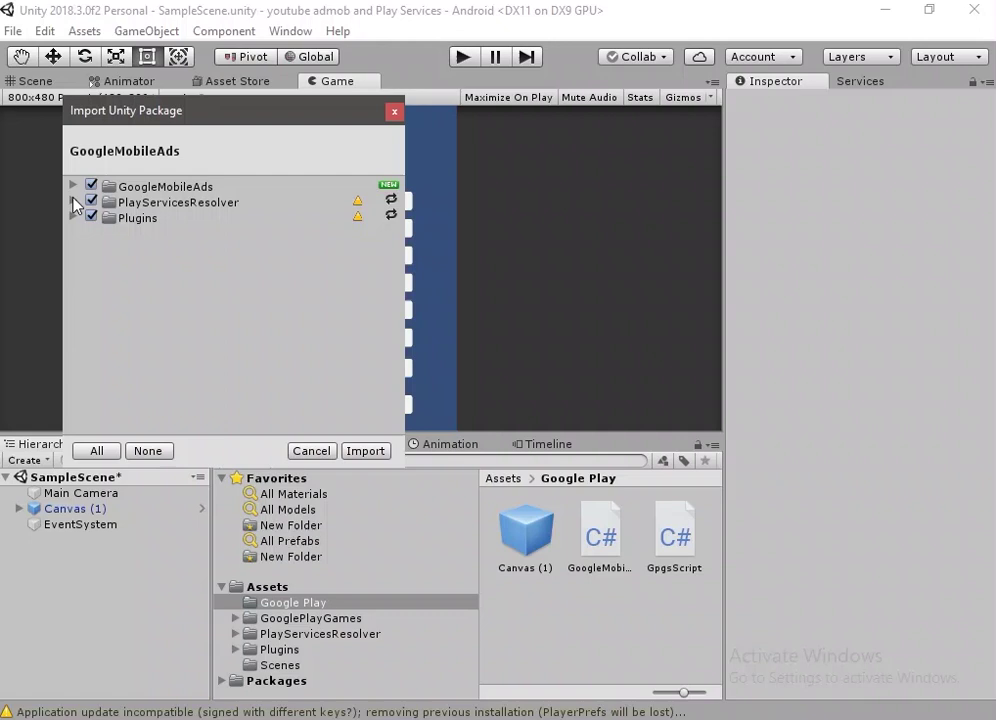
pyautogui.click(73, 202)
pyautogui.click(91, 218)
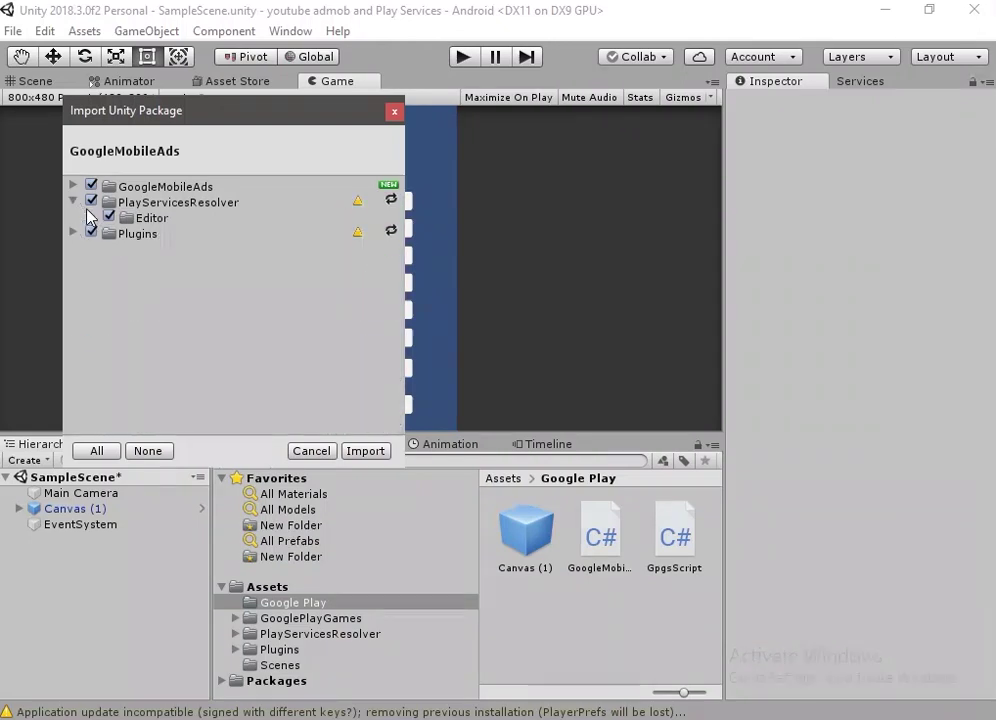
pyautogui.click(91, 201)
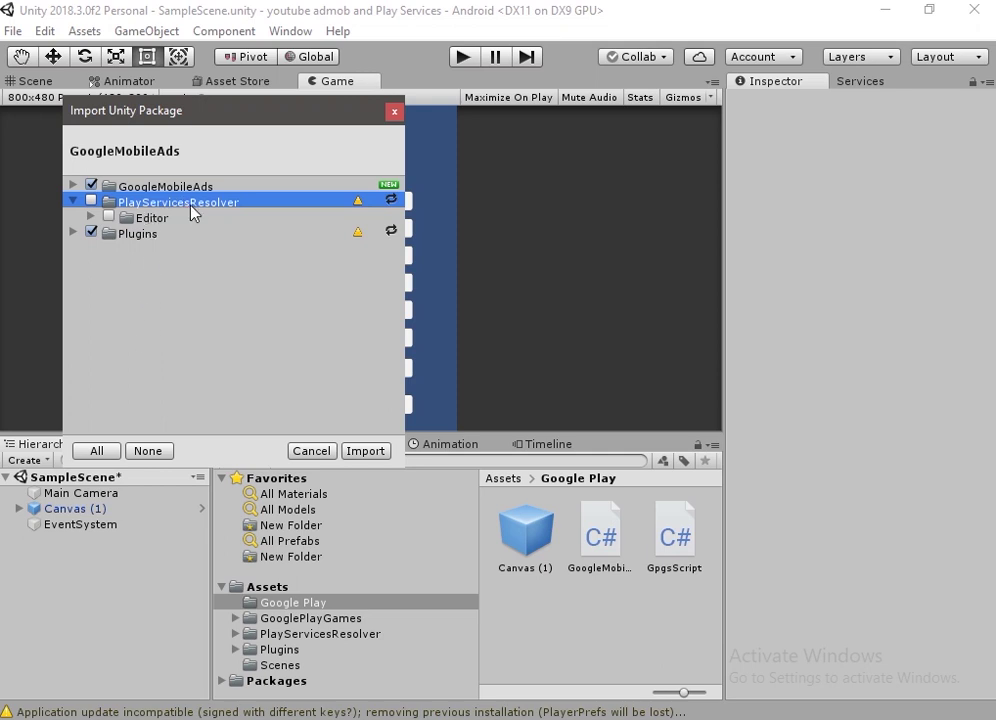
pyautogui.click(366, 451)
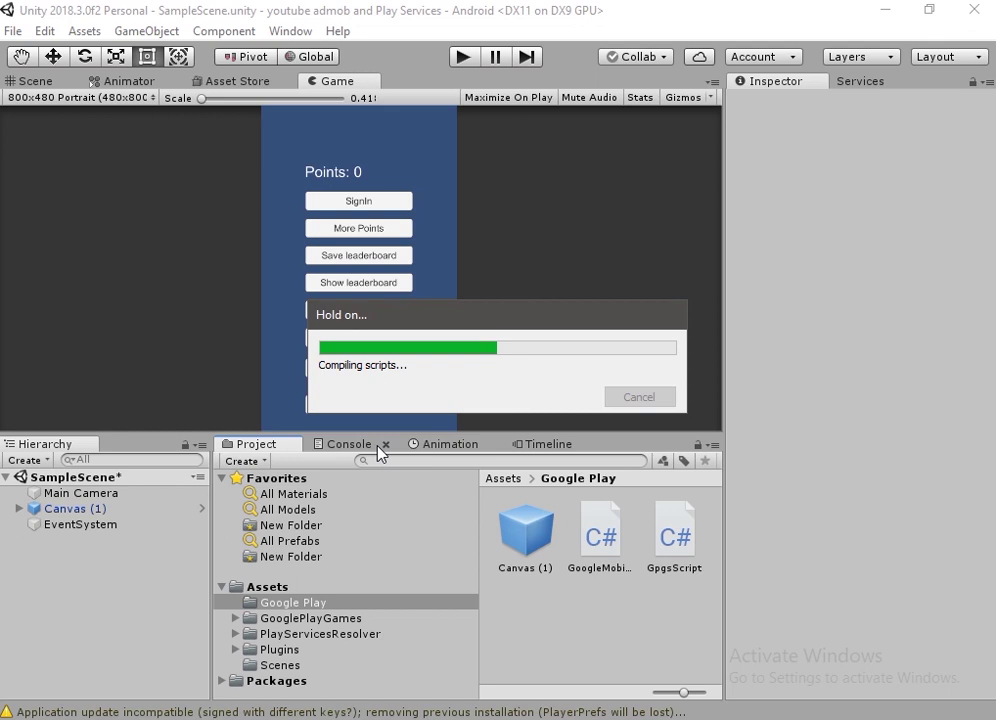
# Read the CS0234 error in the Console and open PListProcessor from GoogleMobileAds/Editor.
pyautogui.click(345, 453)
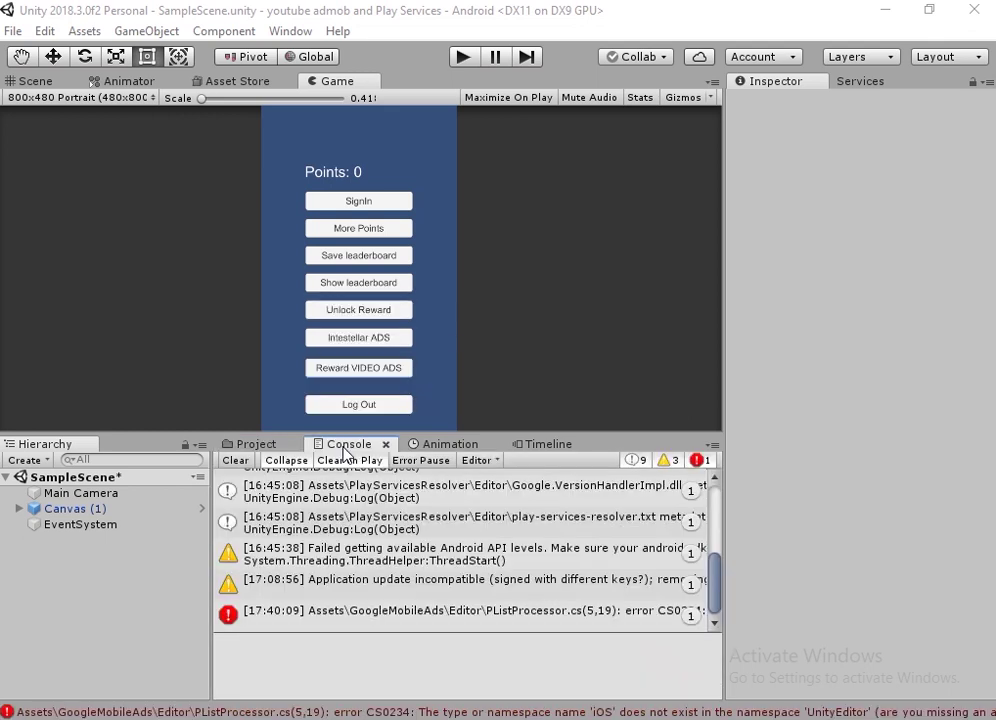
pyautogui.click(416, 625)
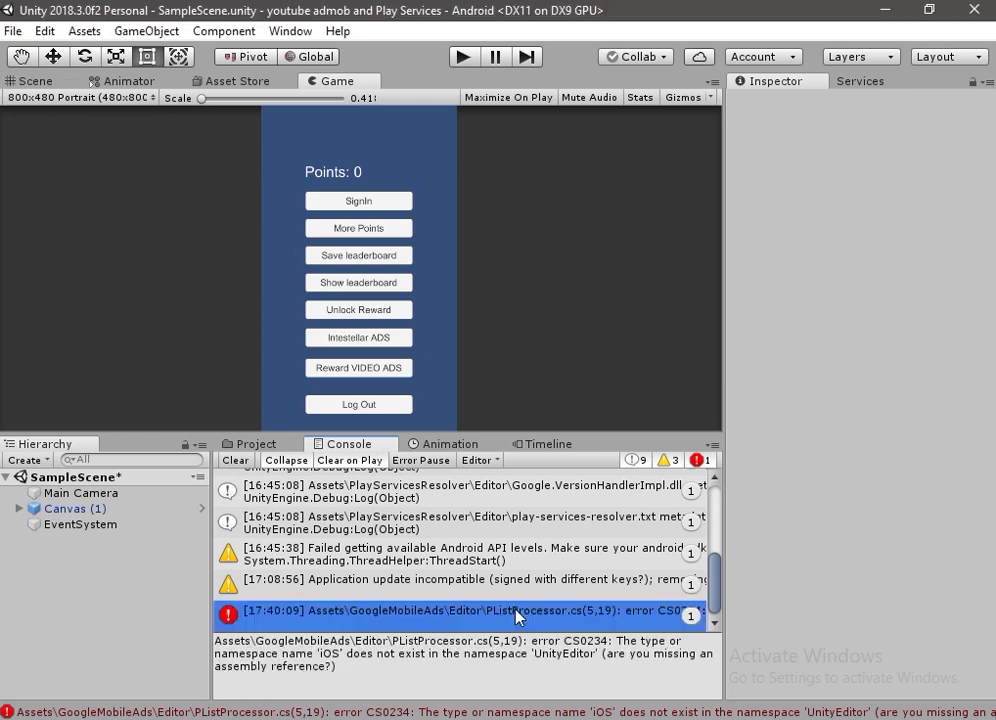
pyautogui.click(262, 446)
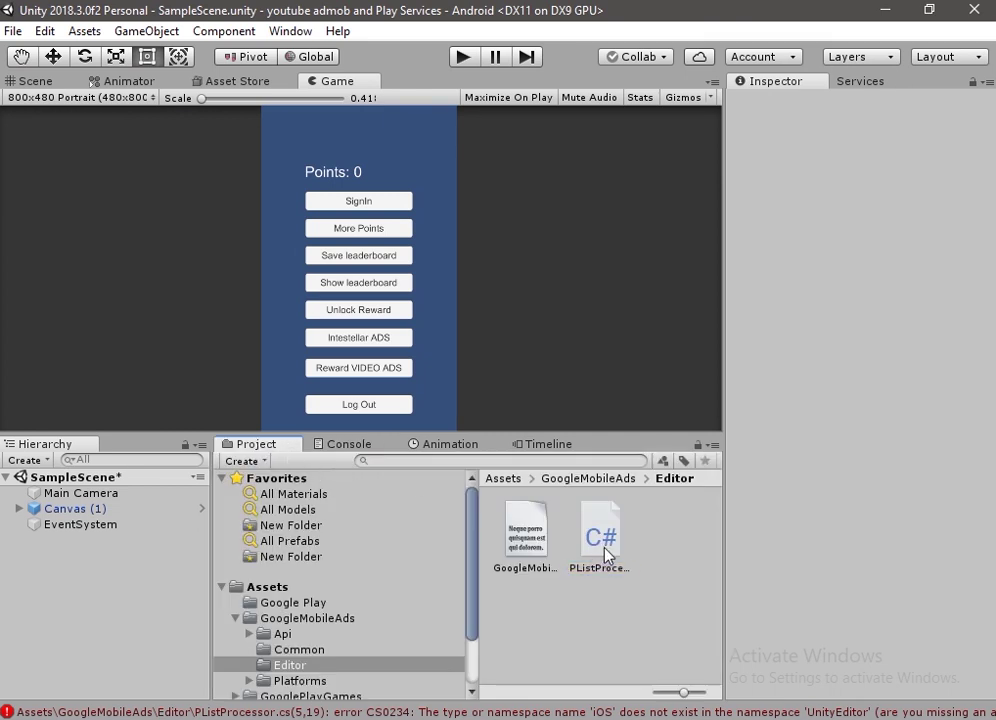
pyautogui.click(605, 550)
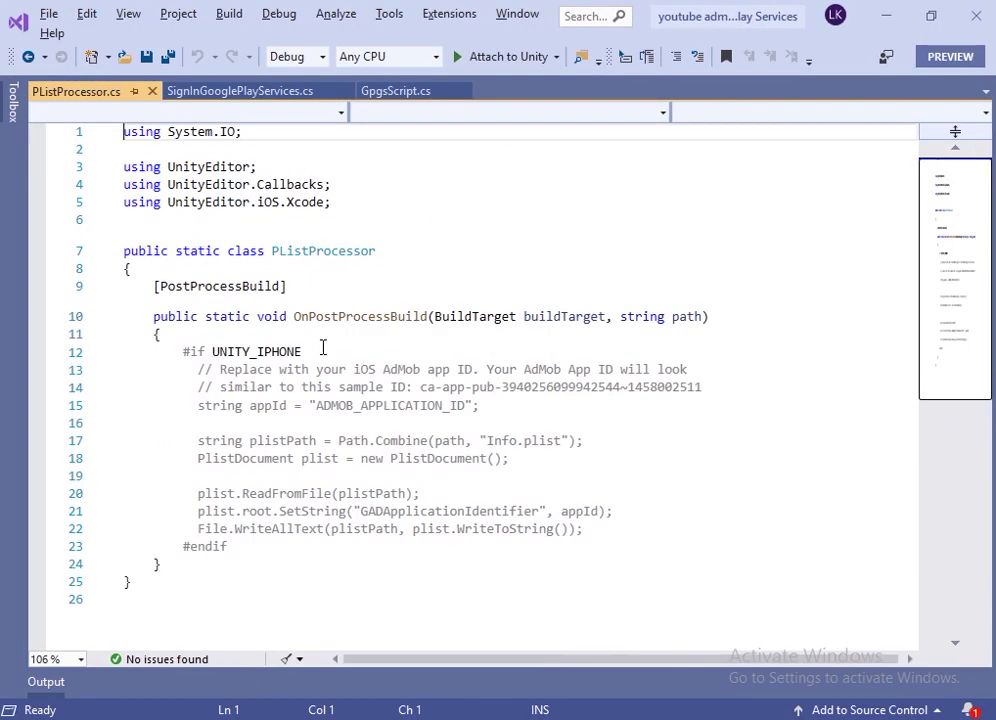
# Move the #if UNITY_IPHONE directive from inside the method to line 1 of PListProcessor.cs.
pyautogui.moveTo(301, 351); pyautogui.dragTo(185, 351)
pyautogui.hotkey('ctrl', 'c')
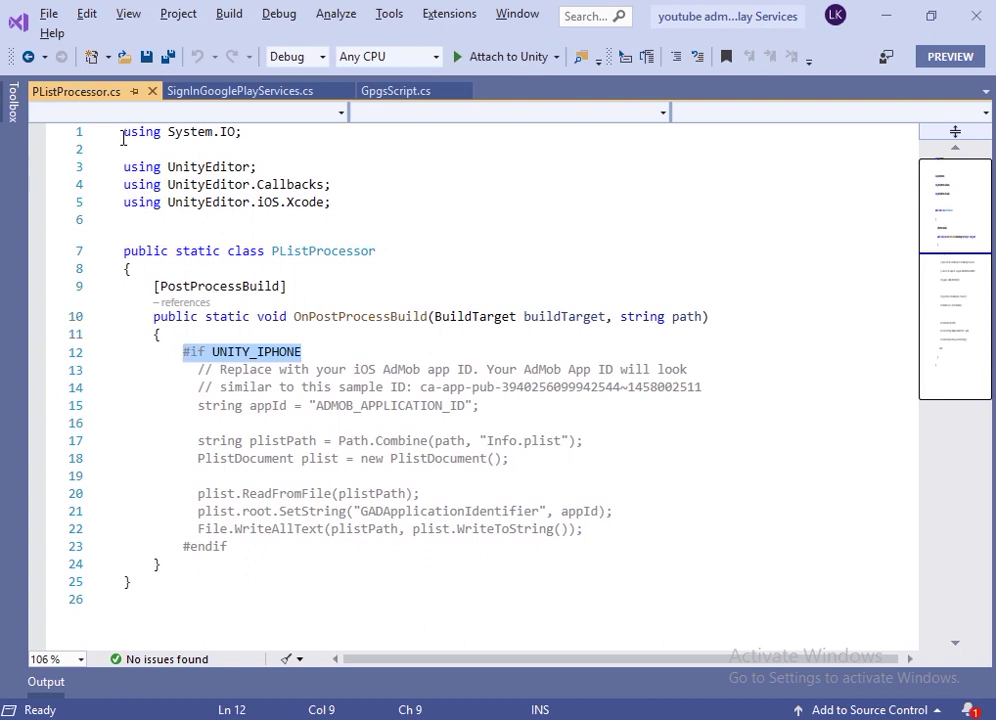
pyautogui.press('BackSpace')
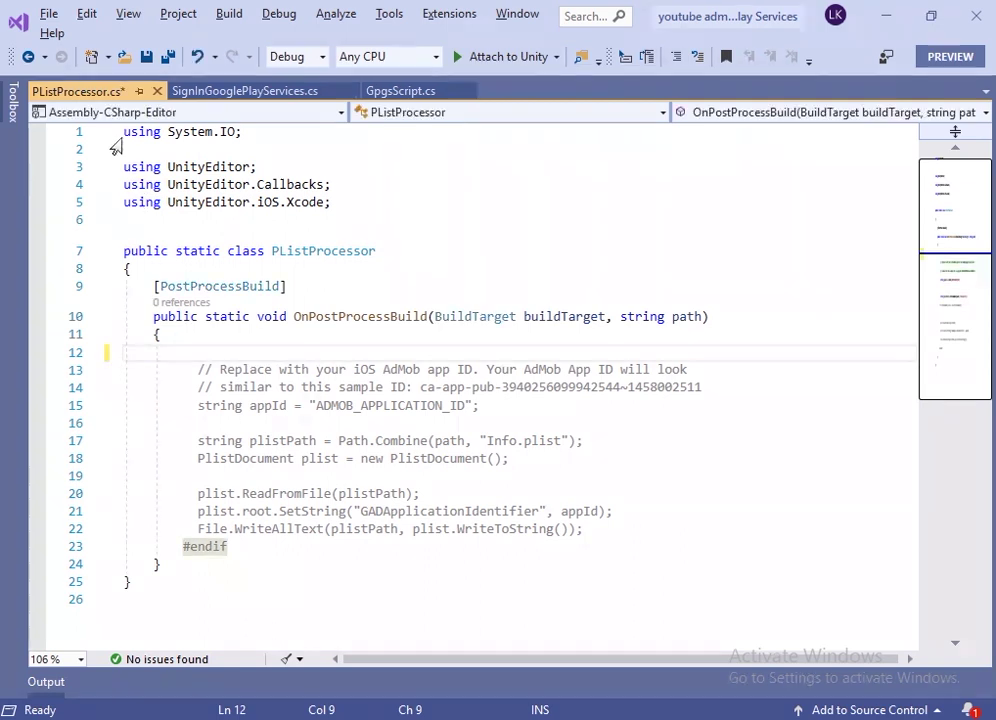
pyautogui.click(120, 137)
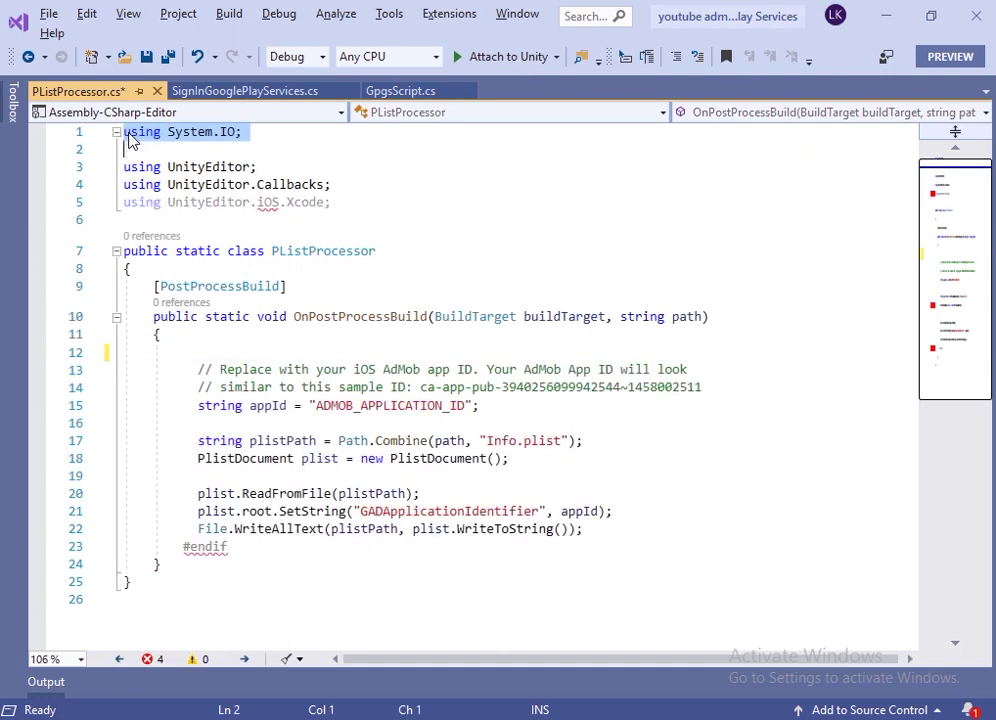
pyautogui.click(127, 133)
pyautogui.press('Return')
pyautogui.press('Up')
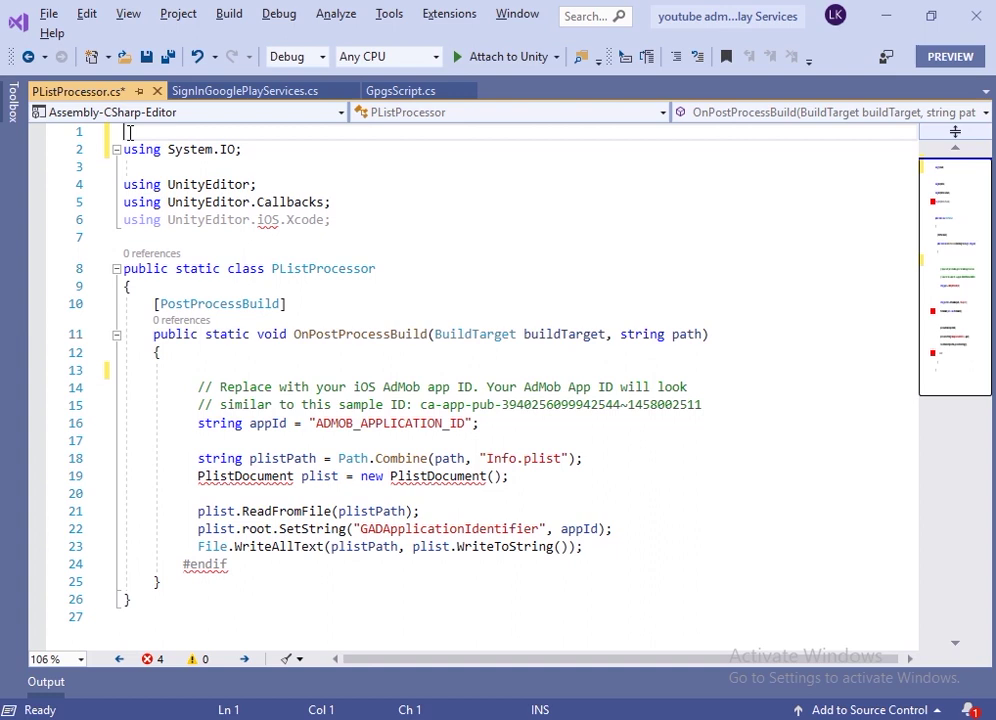
pyautogui.hotkey('ctrl', 'v')
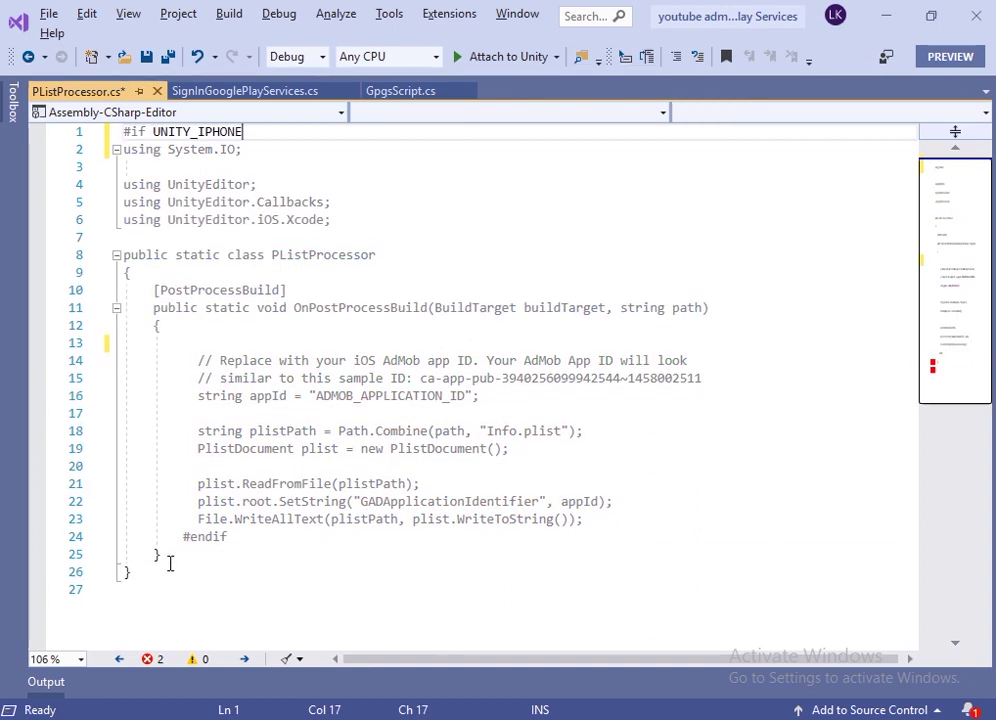
# Move #endif to after the class's closing brace and save the script.
pyautogui.click(170, 556)
pyautogui.moveTo(179, 538); pyautogui.dragTo(238, 538)
pyautogui.hotkey('ctrl', 'x')
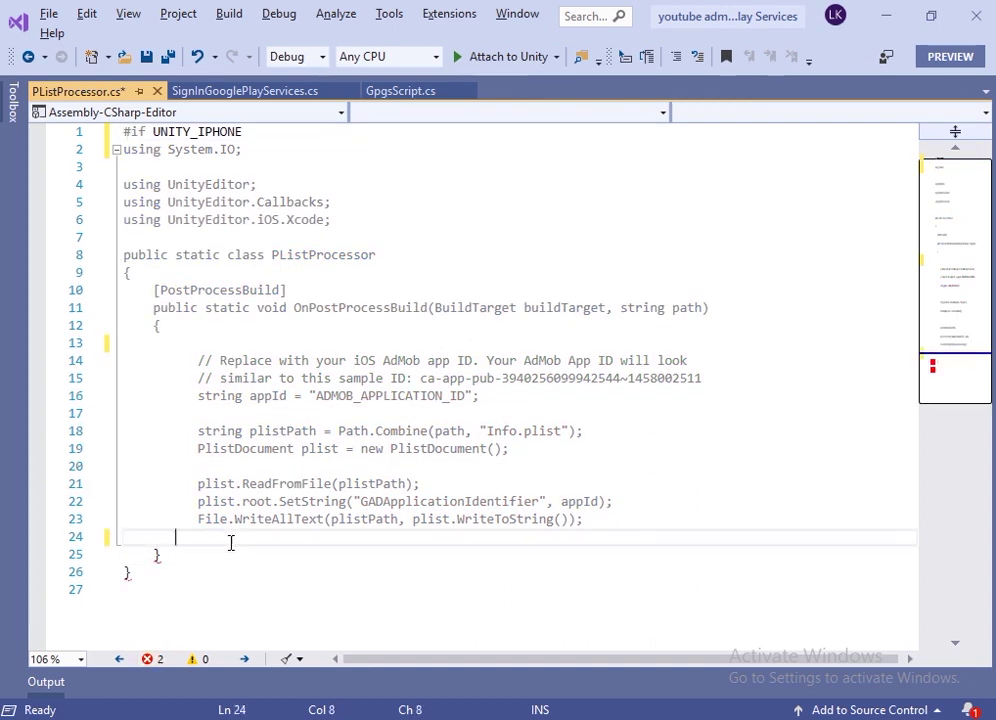
pyautogui.click(161, 578)
pyautogui.press('Return')
pyautogui.hotkey('ctrl', 'v')
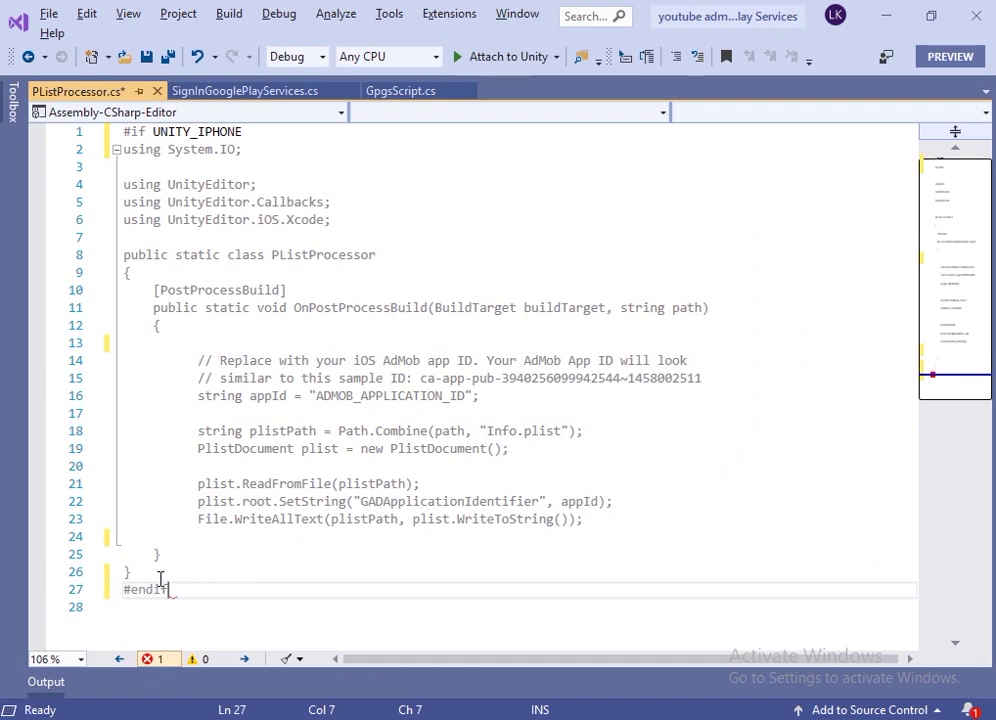
pyautogui.hotkey('ctrl', 's')
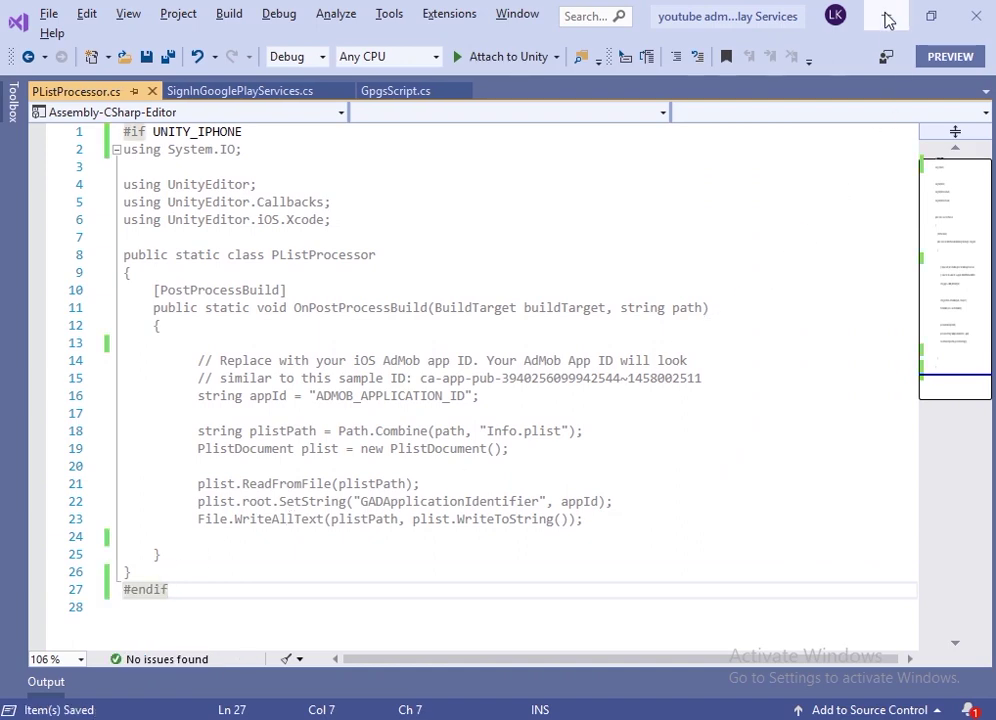
# Back in Unity, check the Console for remaining compile errors.
pyautogui.click(886, 20)
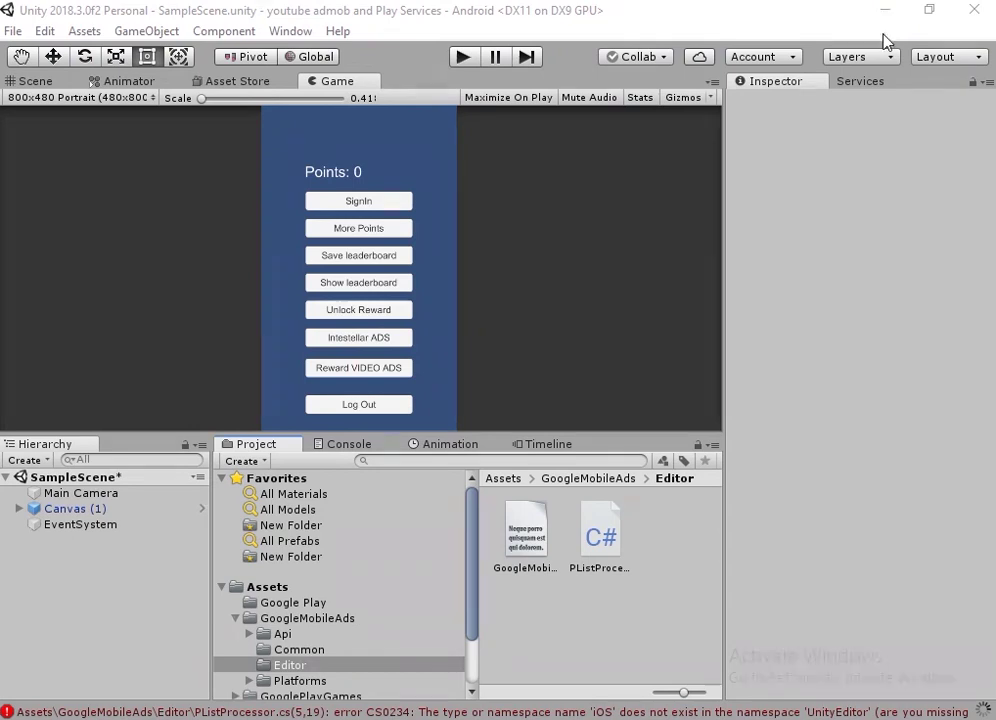
pyautogui.click(348, 446)
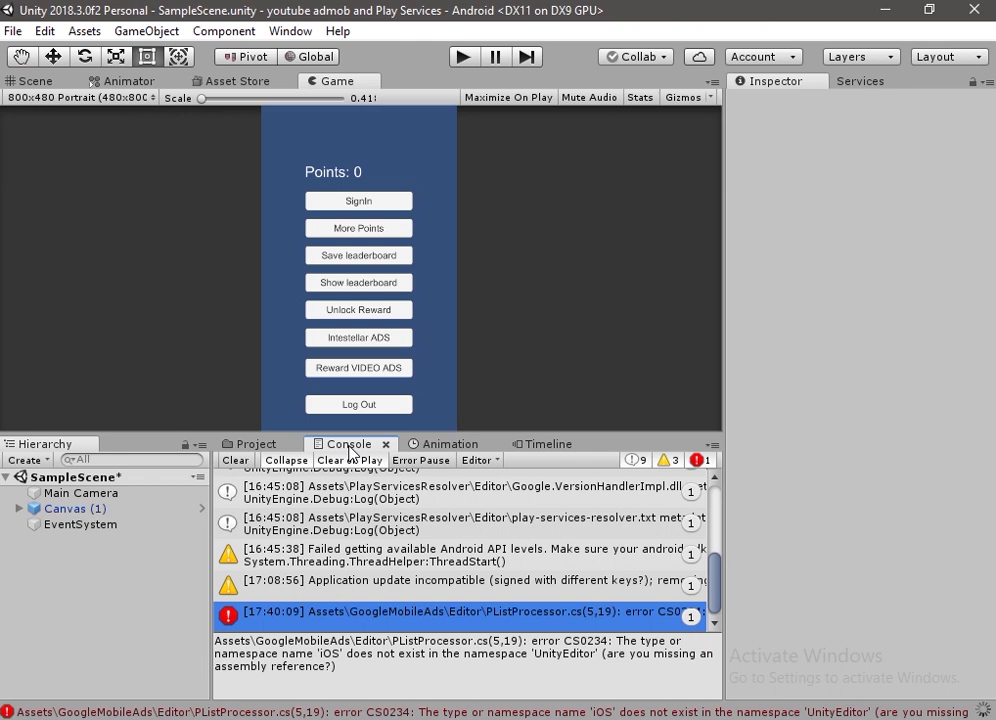
pyautogui.click(252, 445)
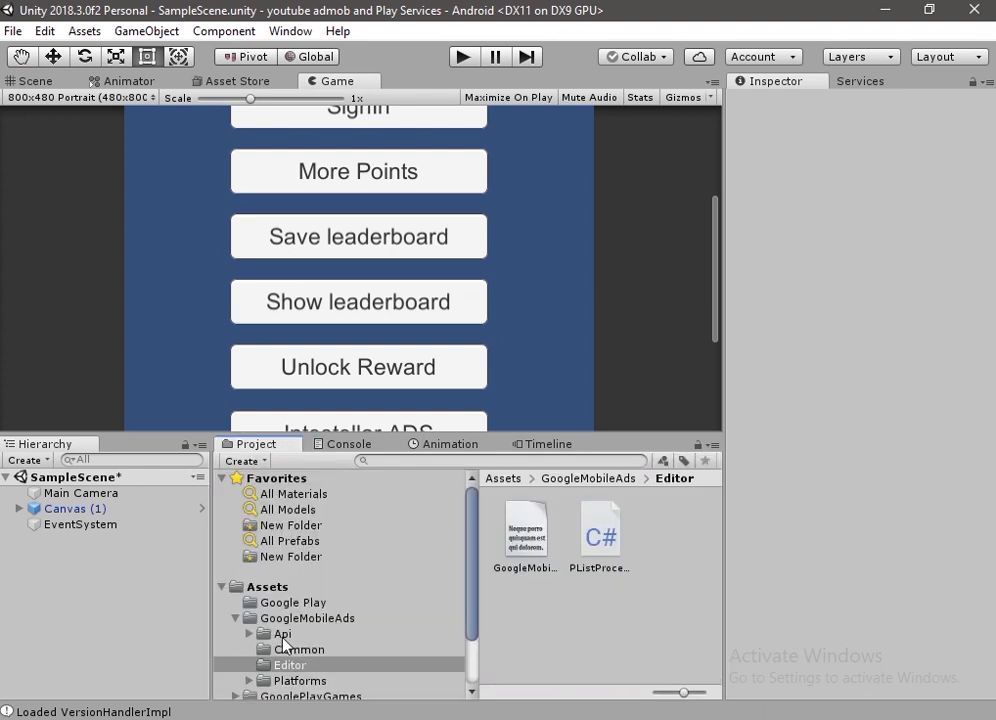
# Run Play Services Resolver > Android Resolver > Resolve on the GoogleMobileAds Editor folder and confirm success.
pyautogui.click(304, 667)
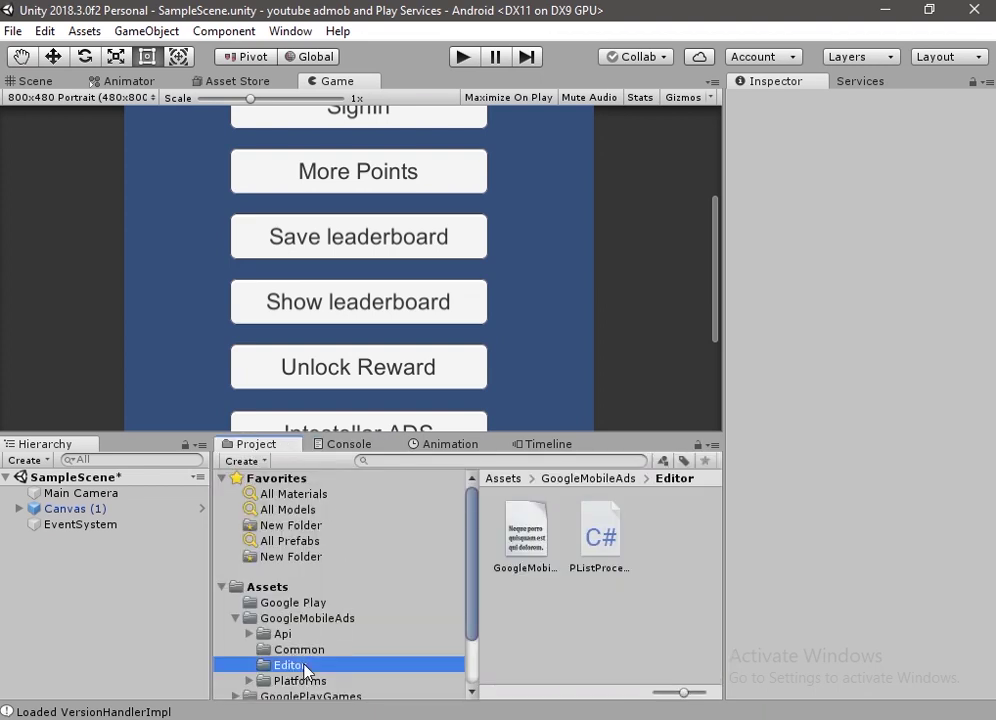
pyautogui.rightClick(305, 670)
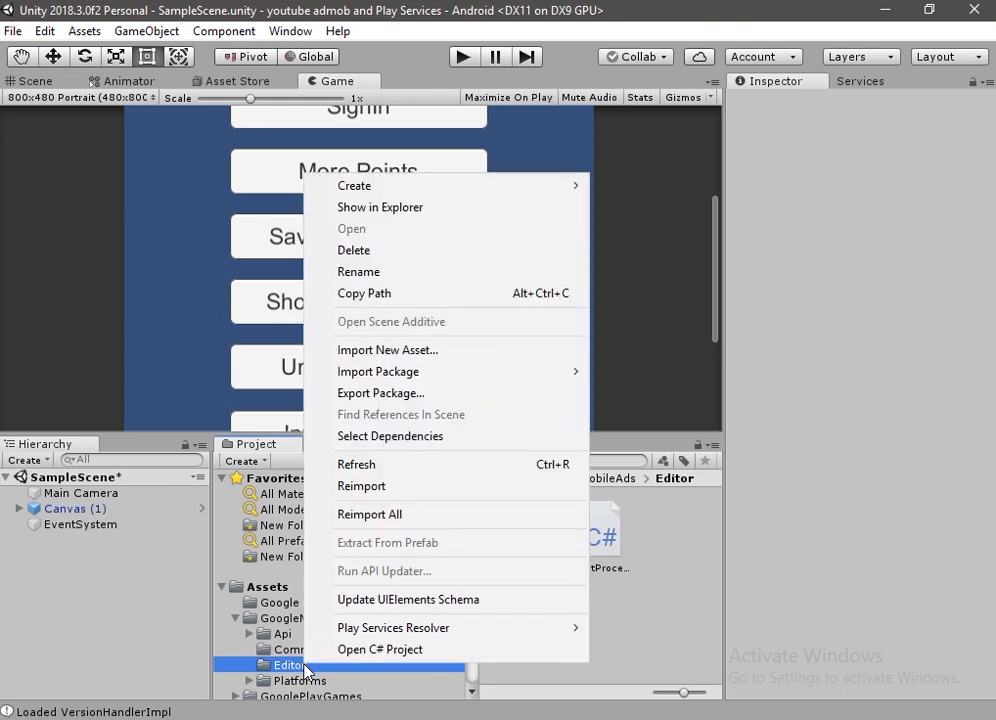
pyautogui.moveTo(447, 628)
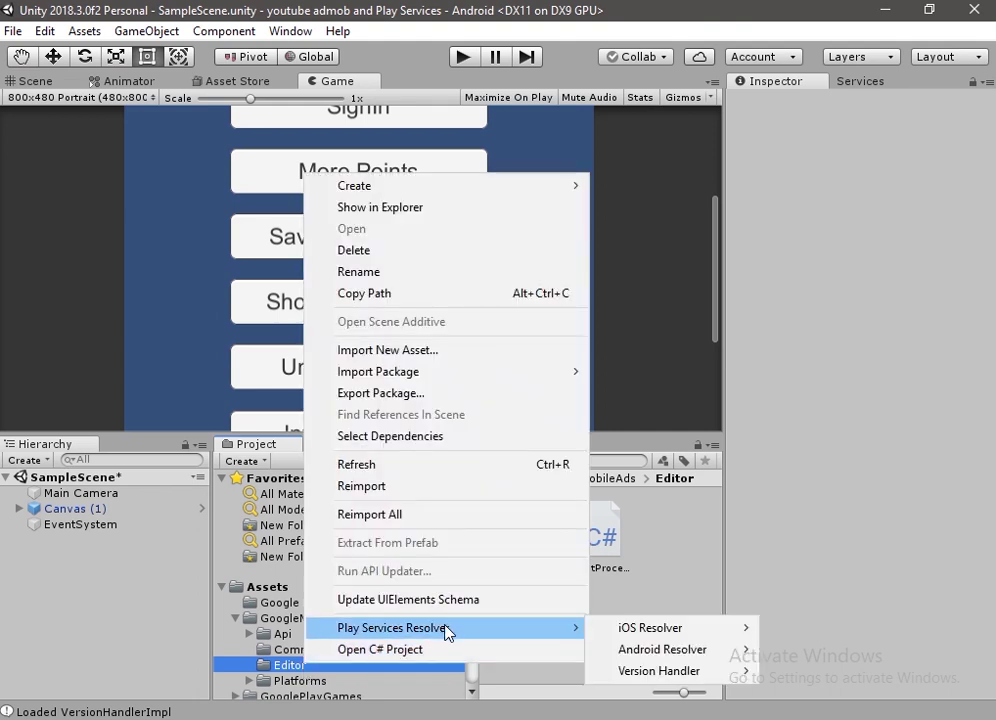
pyautogui.moveTo(662, 649)
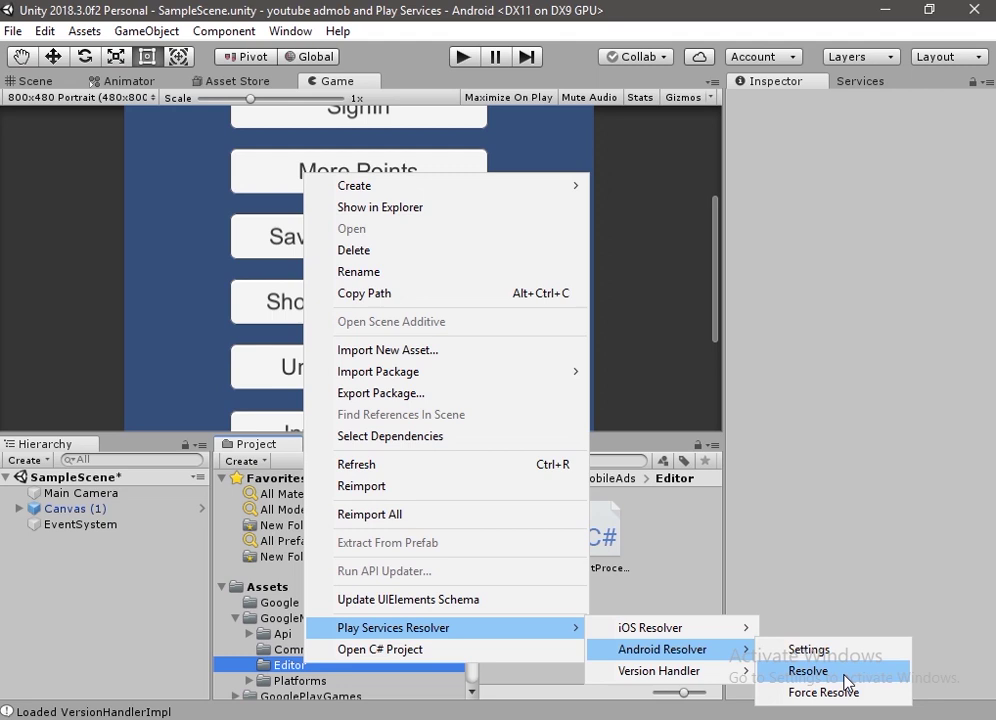
pyautogui.click(848, 683)
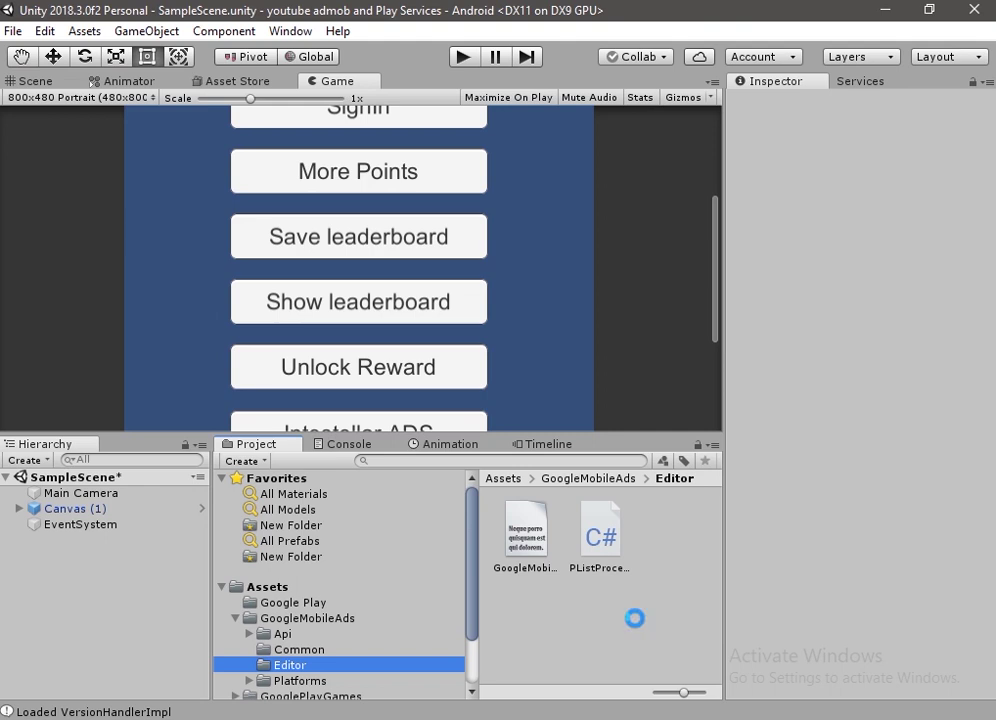
pyautogui.click(631, 410)
pyautogui.scroll(-5, 446, 378)
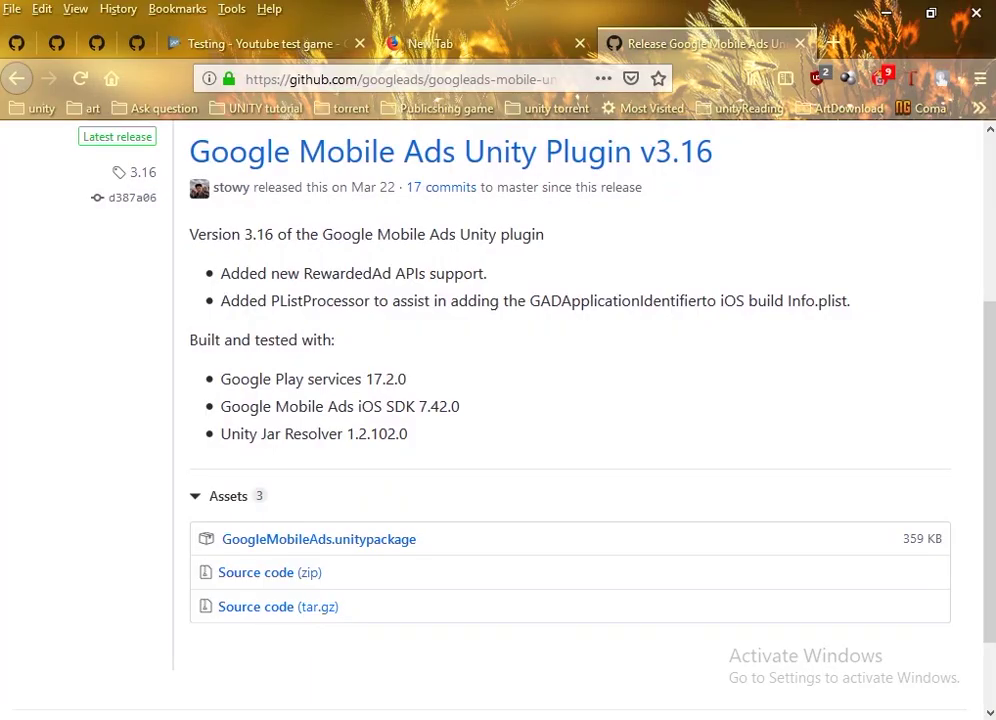
# Open the Interstitial guide and scroll to the 'Create an interstitial ad' section.
pyautogui.click(72, 380)
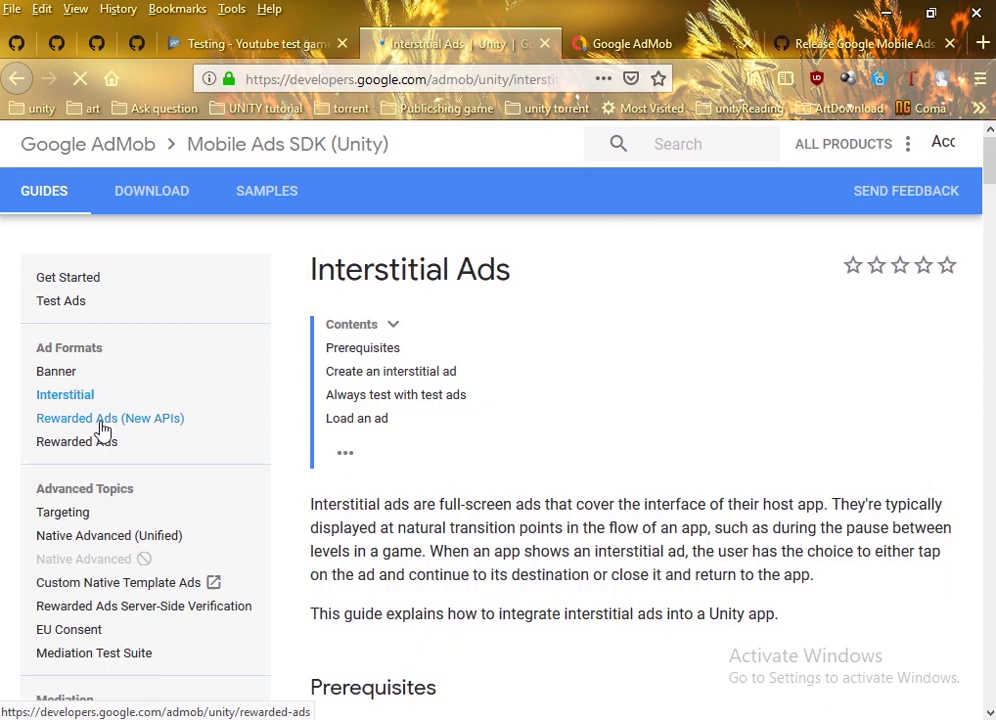
pyautogui.scroll(-3, 506, 526)
pyautogui.scroll(-3, 505, 536)
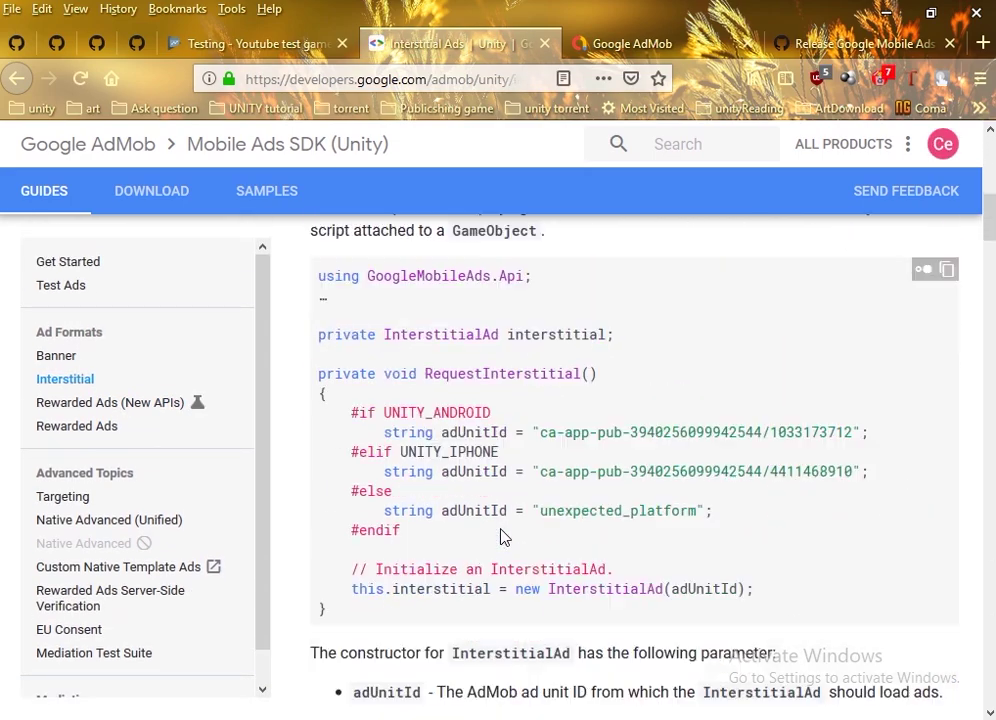
pyautogui.scroll(-3, 505, 536)
pyautogui.scroll(4, 620, 550)
pyautogui.scroll(-3, 652, 558)
pyautogui.scroll(-2, 652, 558)
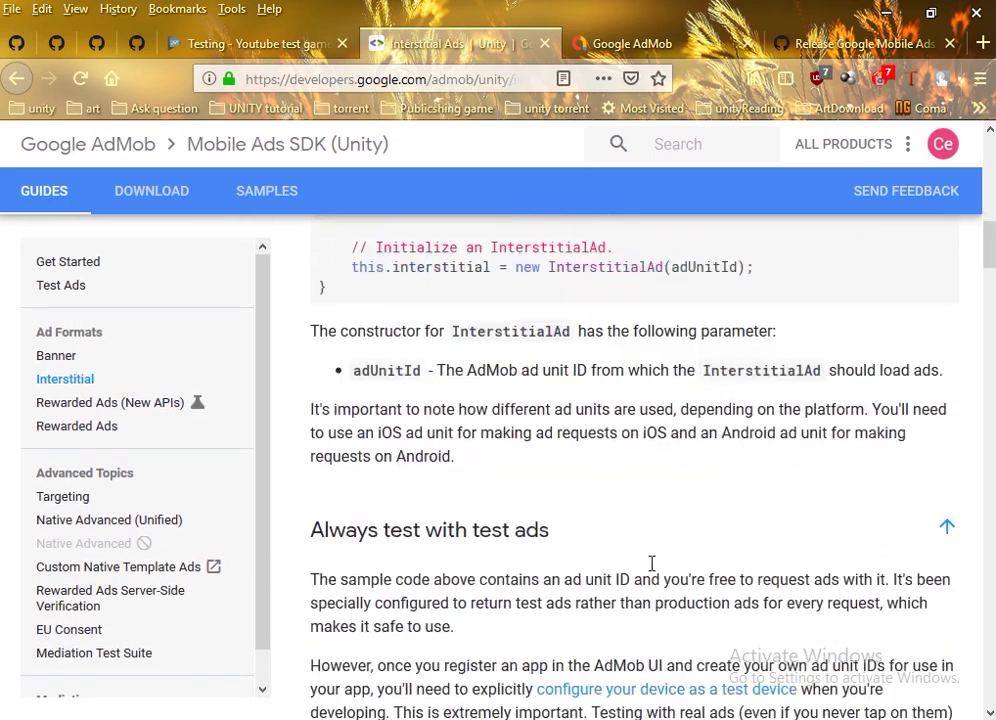
pyautogui.scroll(-4, 651, 562)
pyautogui.scroll(8, 647, 573)
# Select the full InterstitialAd creation code sample and review it.
pyautogui.tripleClick(782, 667)
pyautogui.click(787, 668)
pyautogui.scroll(-2, 760, 640)
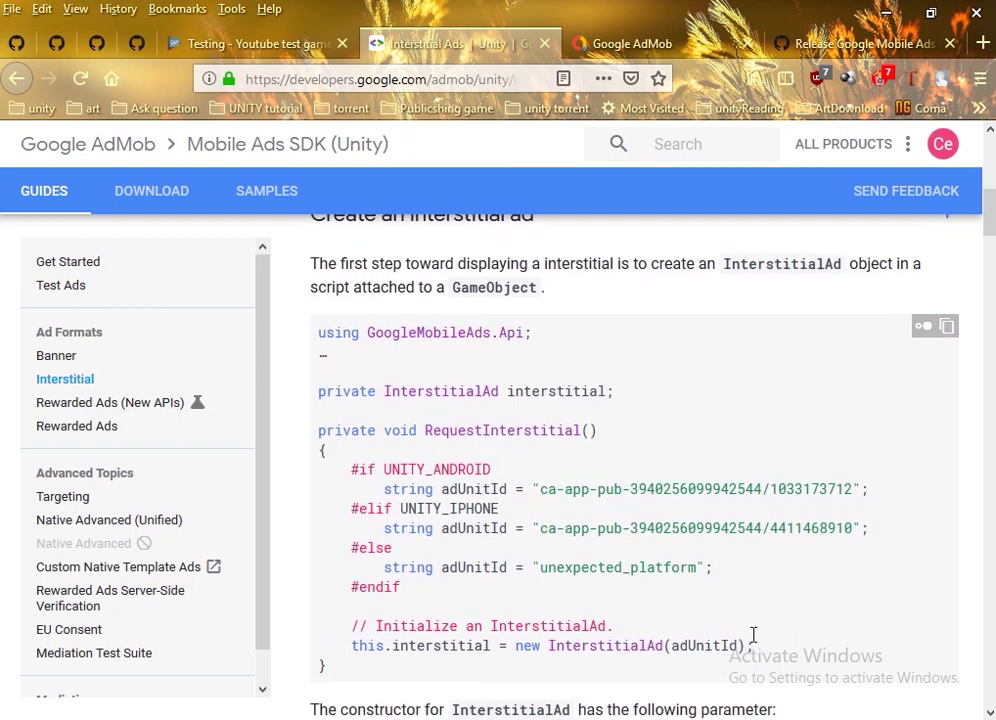
pyautogui.moveTo(784, 581); pyautogui.dragTo(318, 260)
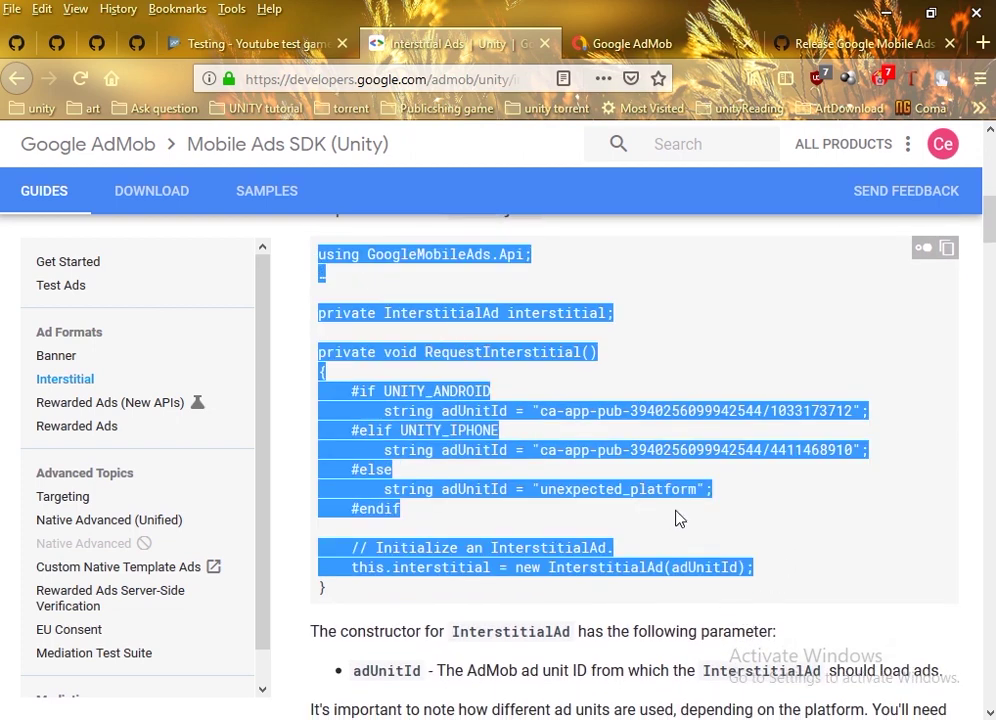
pyautogui.scroll(-2, 678, 518)
pyautogui.scroll(-5, 677, 540)
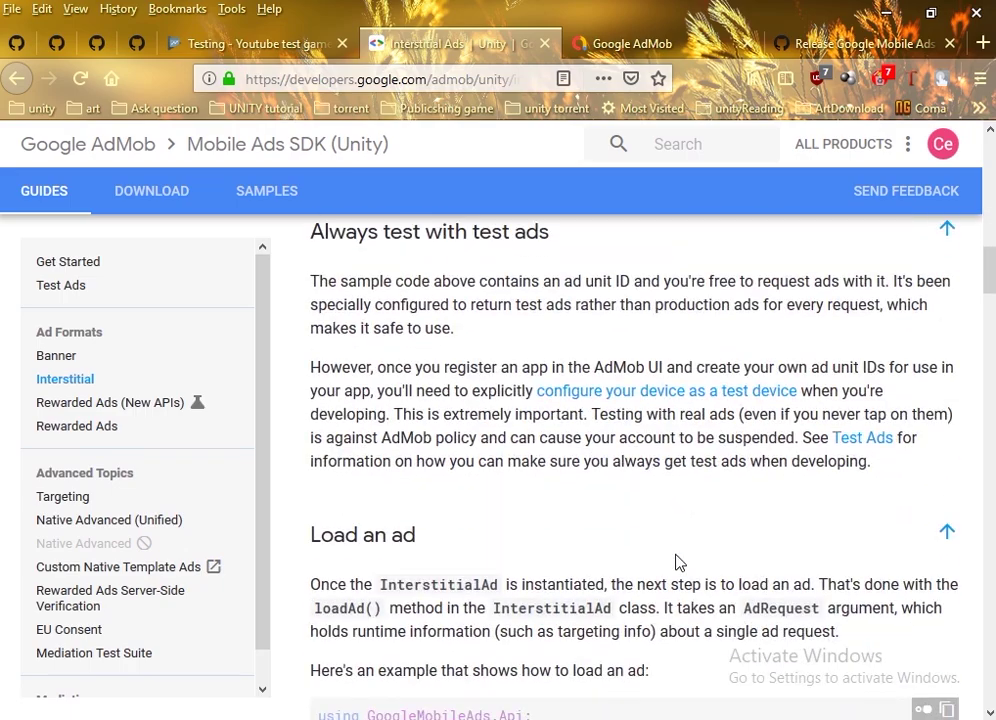
pyautogui.scroll(-4, 678, 562)
pyautogui.scroll(5, 676, 553)
pyautogui.scroll(3, 676, 562)
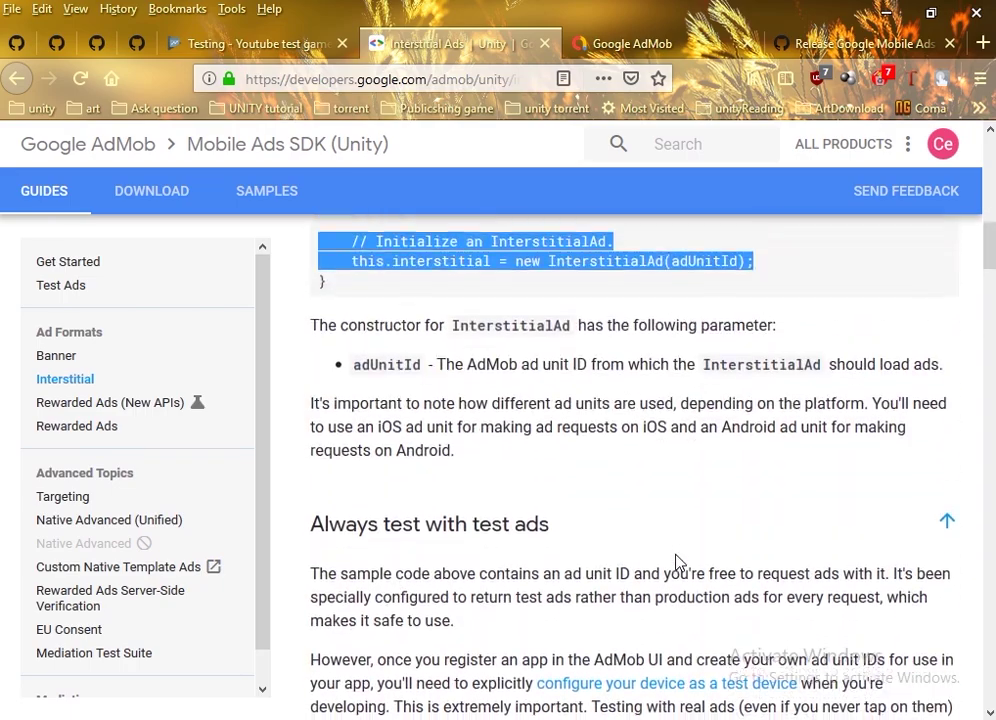
# Open GoogleMobileAdsDemoScript from the Google Play folder in Visual Studio, starting the Ctrl+K uncomment chord.
pyautogui.hotkey('alt', 'Tab')
pyautogui.click(316, 534)
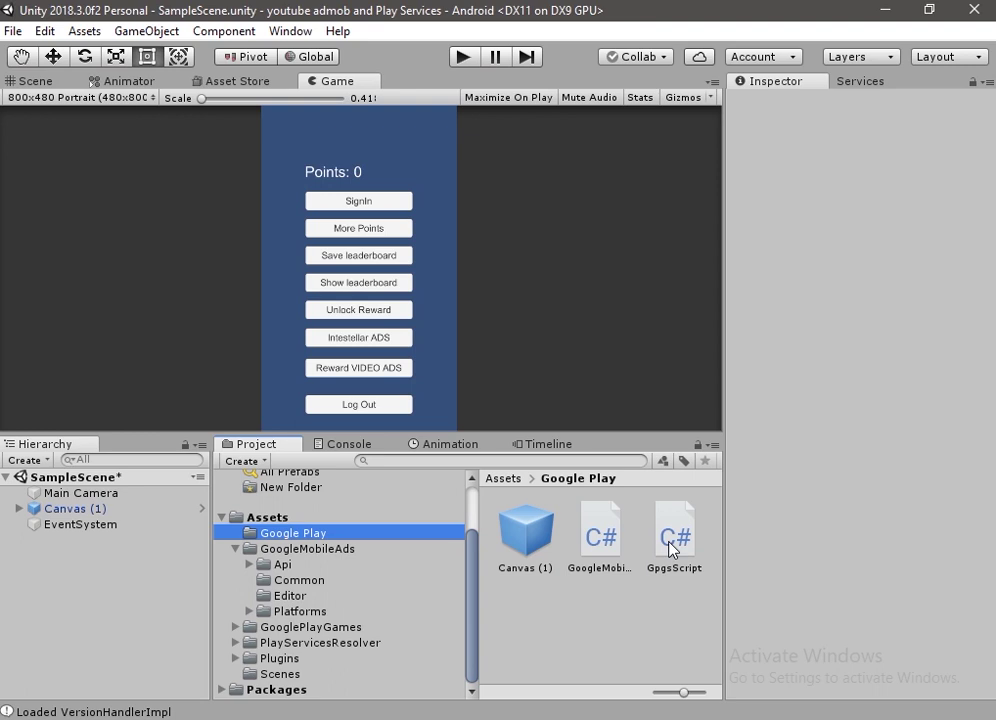
pyautogui.click(612, 538)
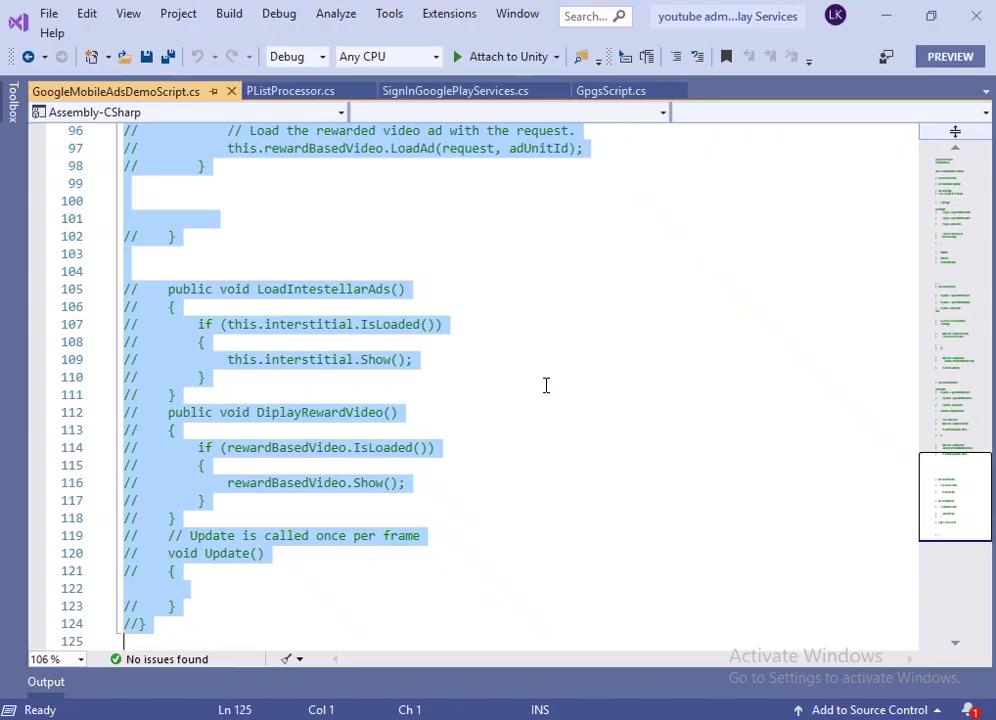
pyautogui.hotkey('ctrl', 'k')
# Uncomment all the demo script code with Ctrl+K, Ctrl+U and save it.
pyautogui.hotkey('ctrl', 'u')
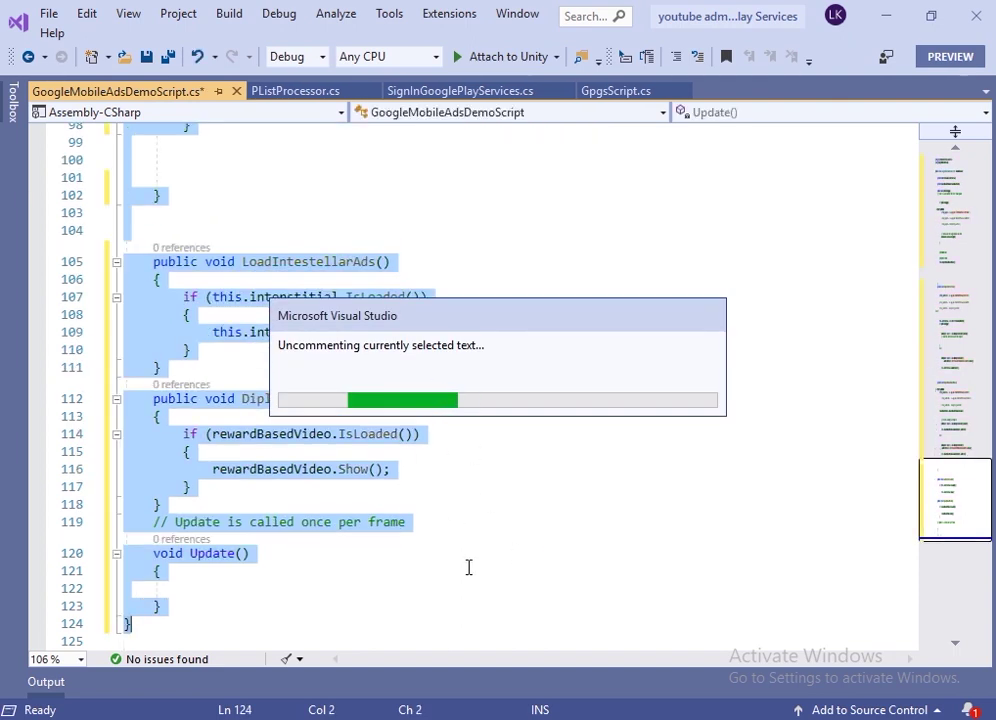
pyautogui.click(365, 595)
pyautogui.hotkey('ctrl', 's')
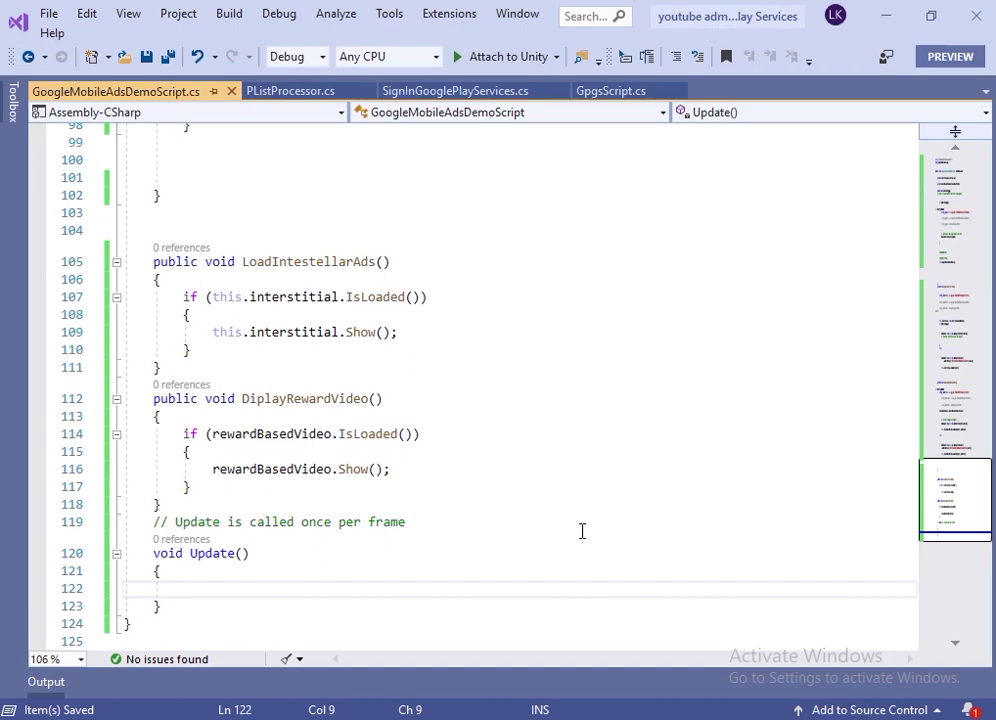
# Review the publishingApp flag and the Start() block that gates SDK initialization.
pyautogui.scroll(6, 587, 522)
pyautogui.scroll(8, 587, 522)
pyautogui.scroll(8, 587, 522)
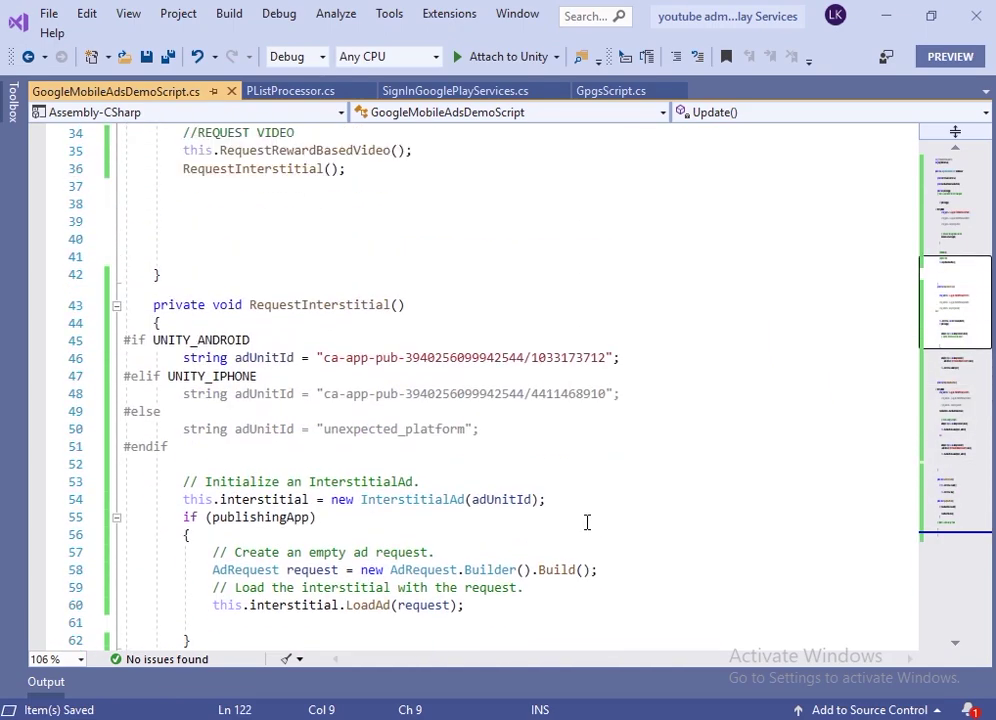
pyautogui.scroll(7, 587, 522)
pyautogui.scroll(5, 587, 522)
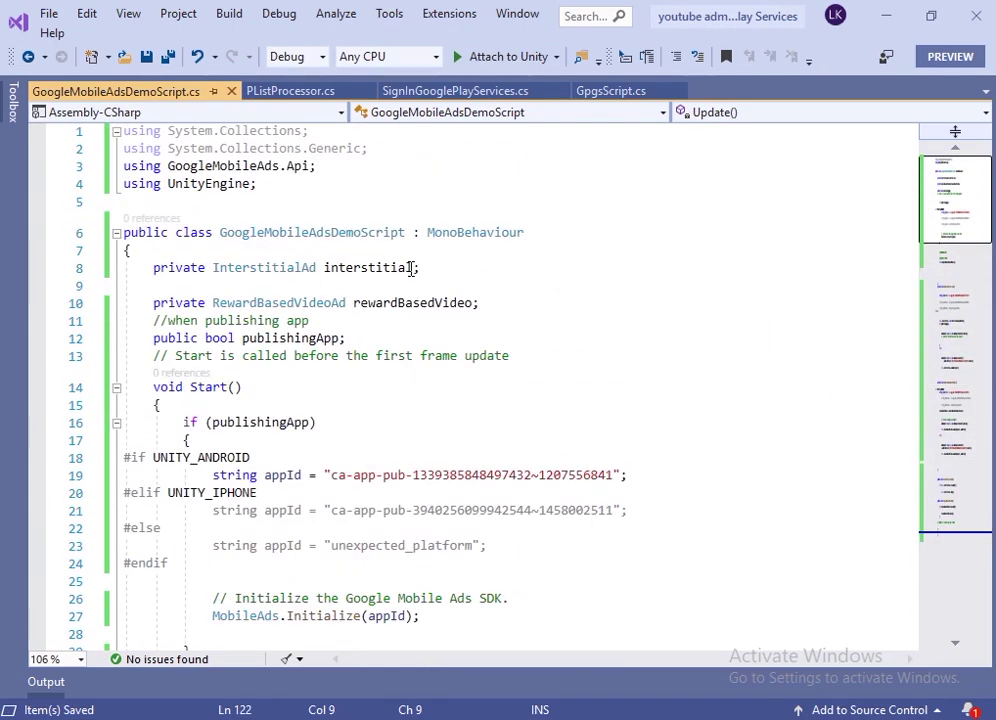
pyautogui.scroll(-1, 470, 300)
pyautogui.doubleClick(290, 286)
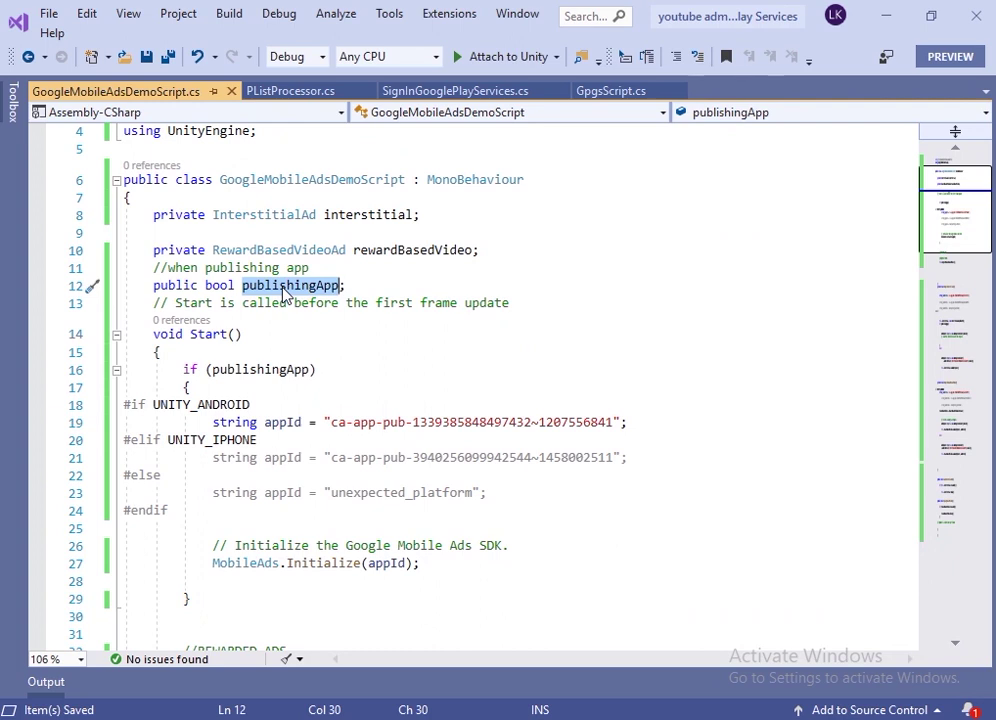
pyautogui.scroll(-2, 489, 369)
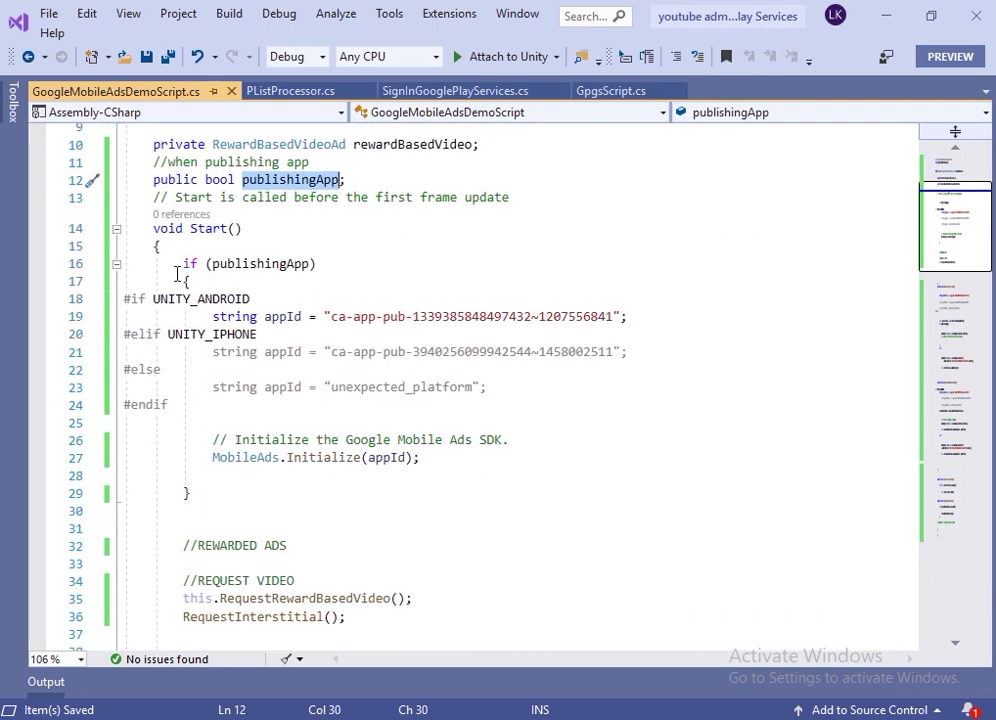
pyautogui.moveTo(177, 268); pyautogui.dragTo(540, 480)
pyautogui.scroll(-2, 553, 472)
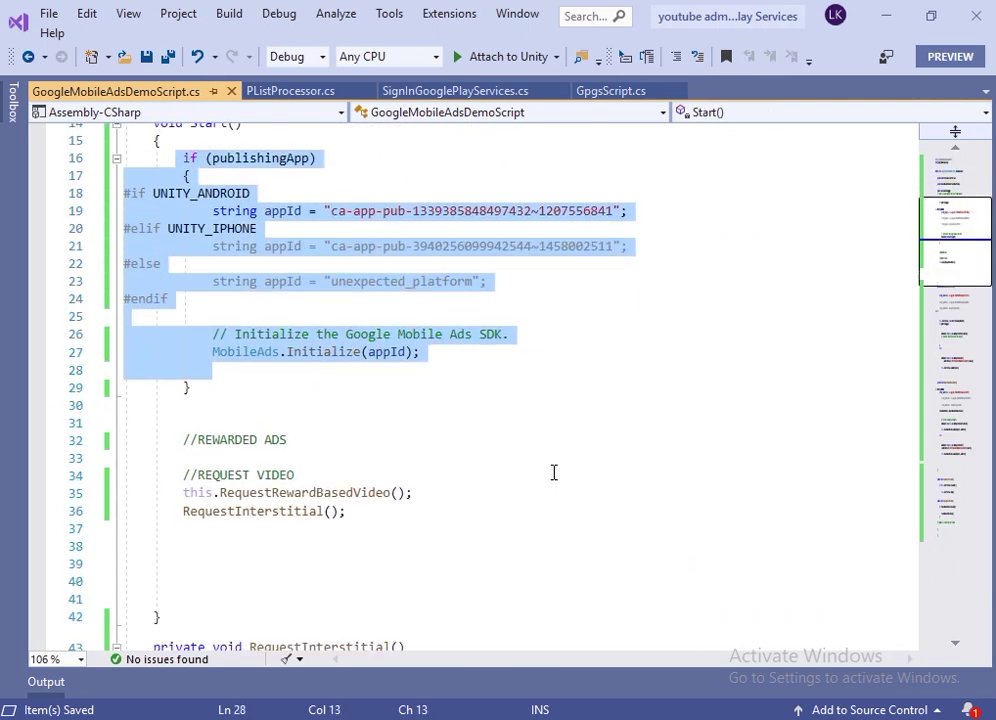
pyautogui.scroll(-1, 553, 472)
pyautogui.scroll(-3, 549, 469)
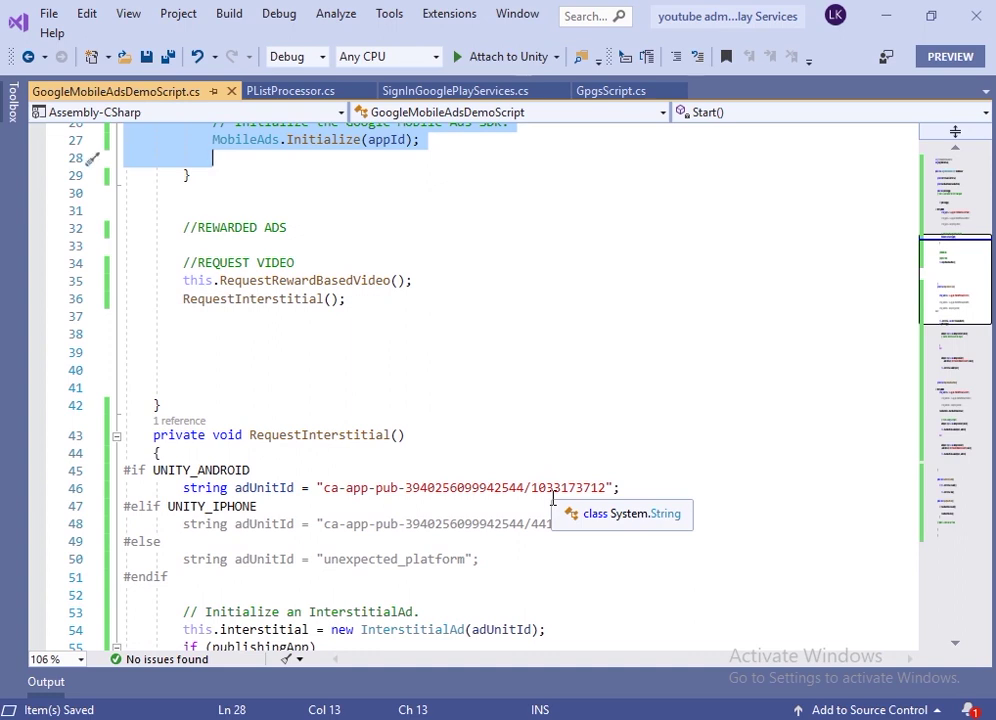
# Select the Android sample ad unit ID table on the Test Ads page, then return to Unity.
pyautogui.hotkey('alt', 'Tab')
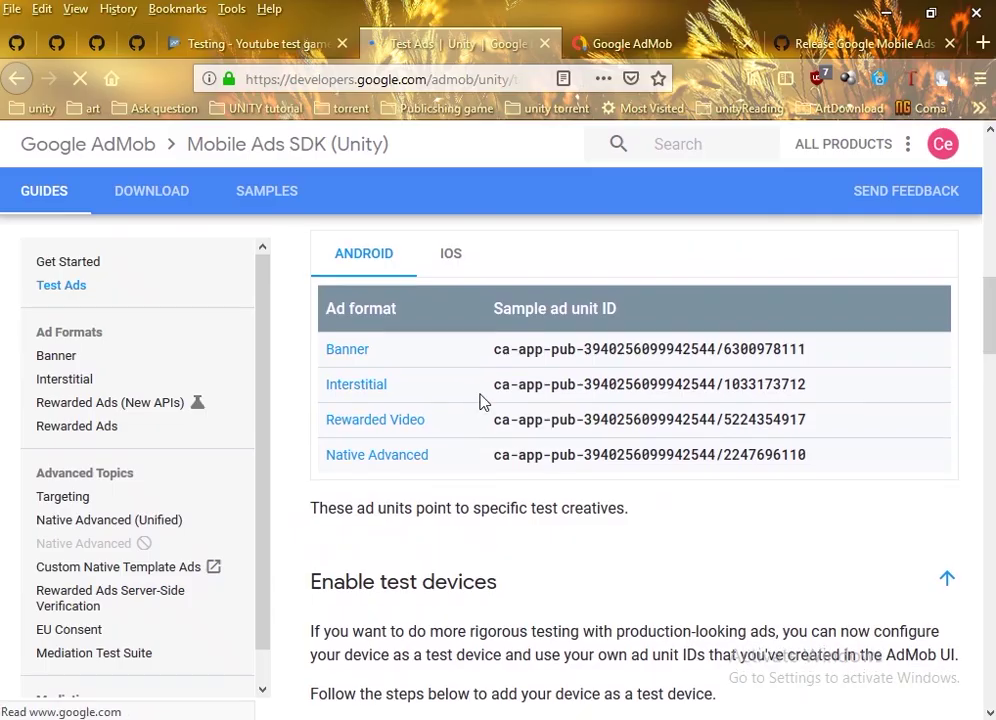
pyautogui.moveTo(493, 350); pyautogui.dragTo(822, 477)
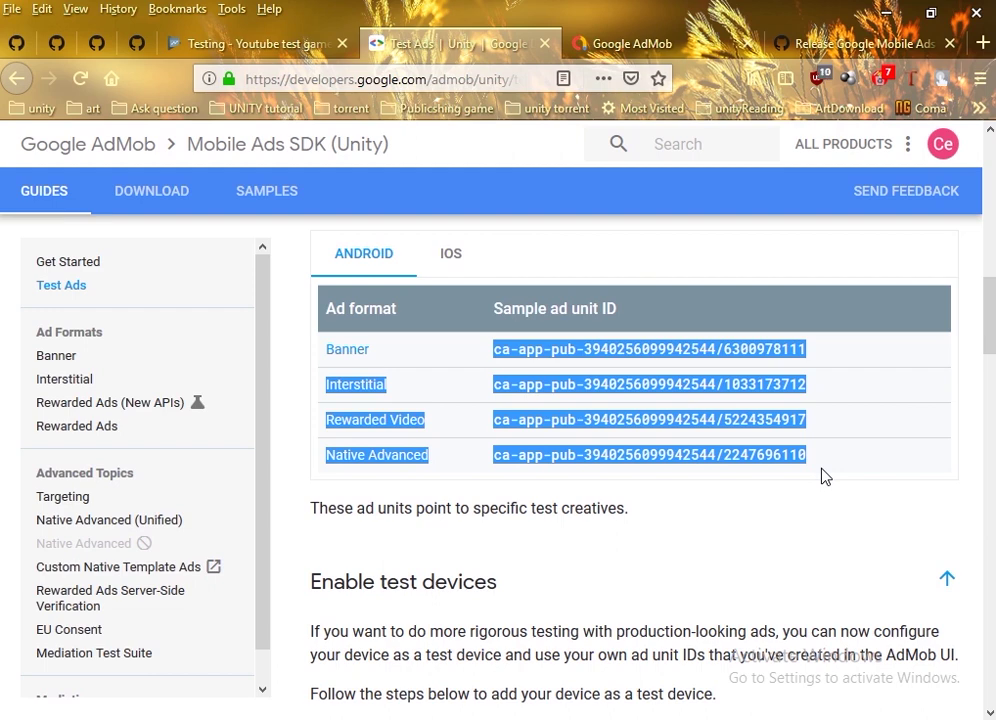
pyautogui.click(866, 465)
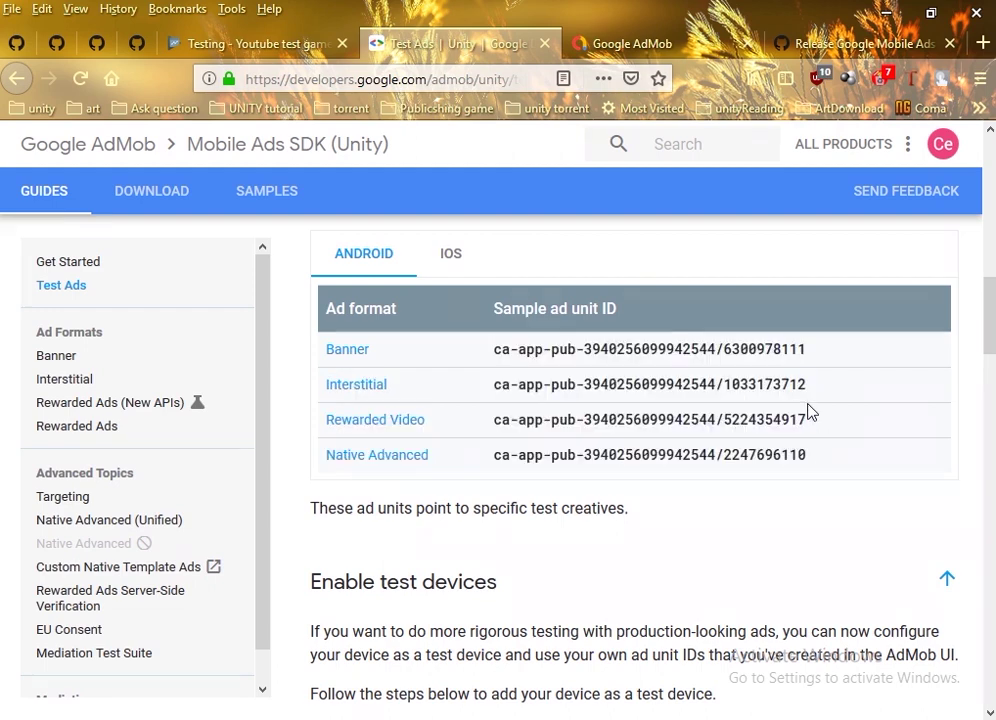
pyautogui.hotkey('alt', 'Tab')
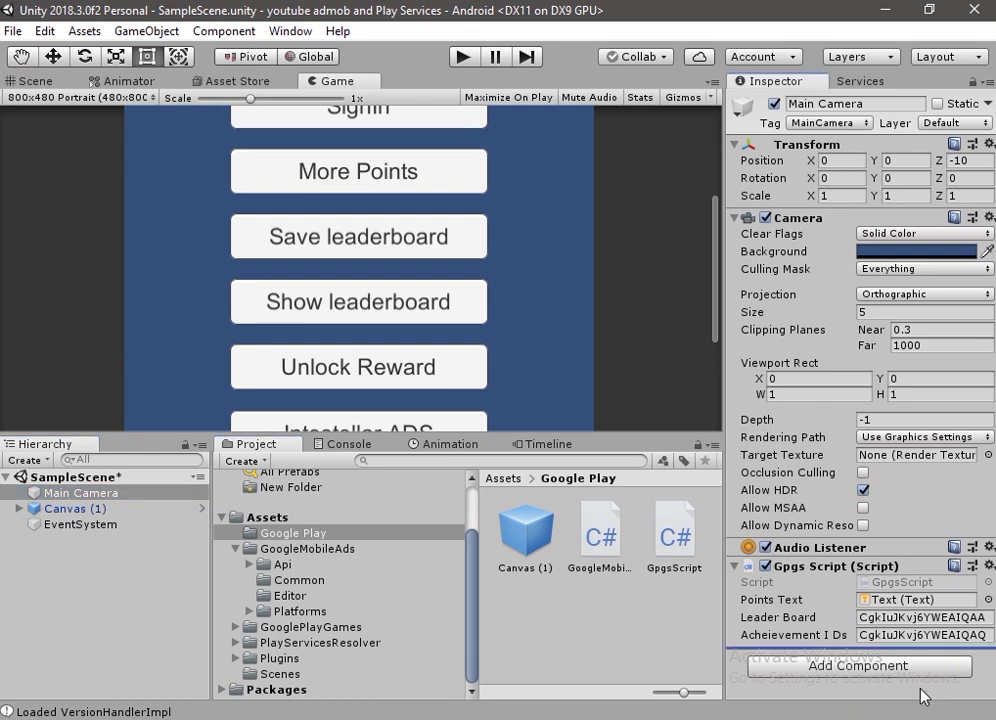
# Drop GoogleMobileAdsDemoScript onto Main Camera's Inspector below the Gpgs Script component.
pyautogui.moveTo(928, 699); pyautogui.dragTo(916, 690)
pyautogui.scroll(-1, 916, 690)
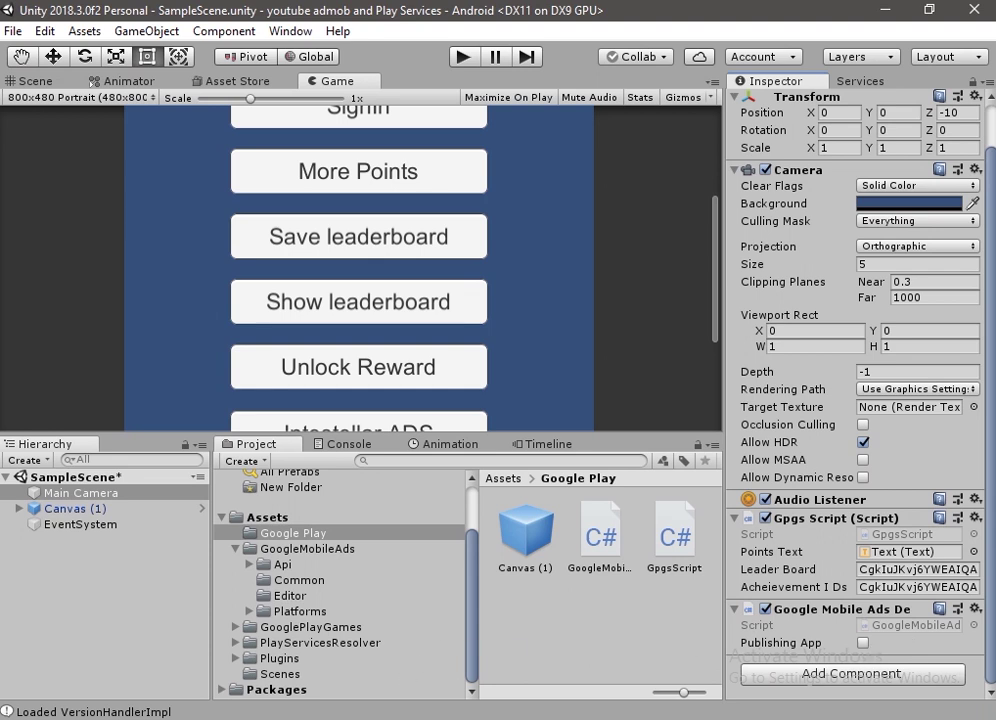
# Review the demo script's Android app ID and interstitial ad unit ID strings in Visual Studio.
pyautogui.scroll(3, 467, 541)
pyautogui.scroll(13, 467, 541)
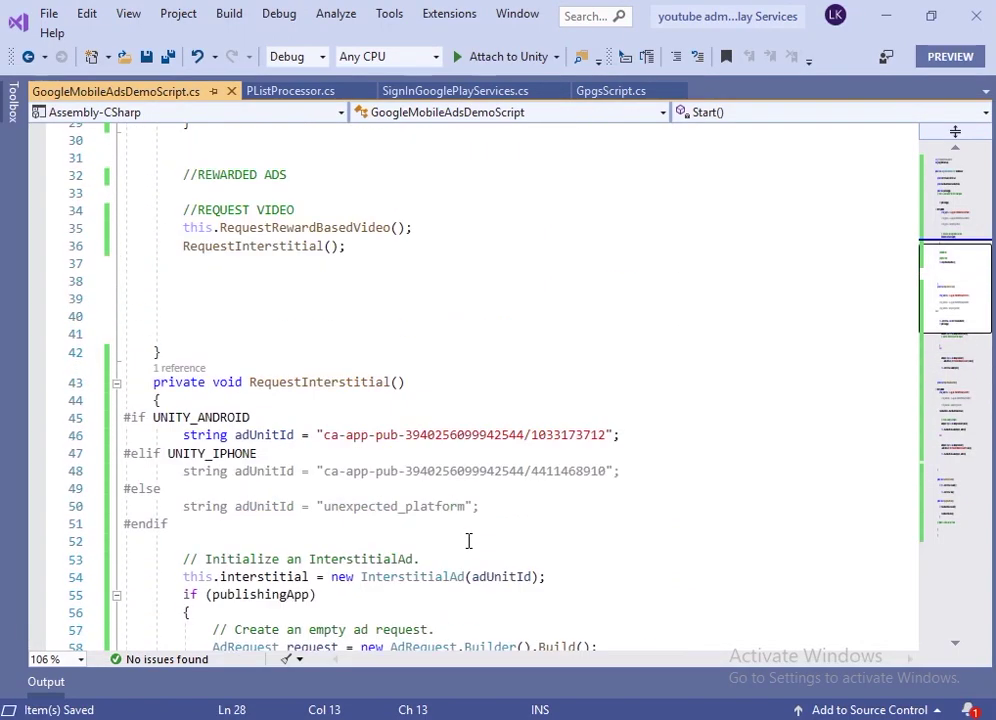
pyautogui.scroll(10, 467, 541)
pyautogui.scroll(-3, 470, 548)
pyautogui.click(756, 425)
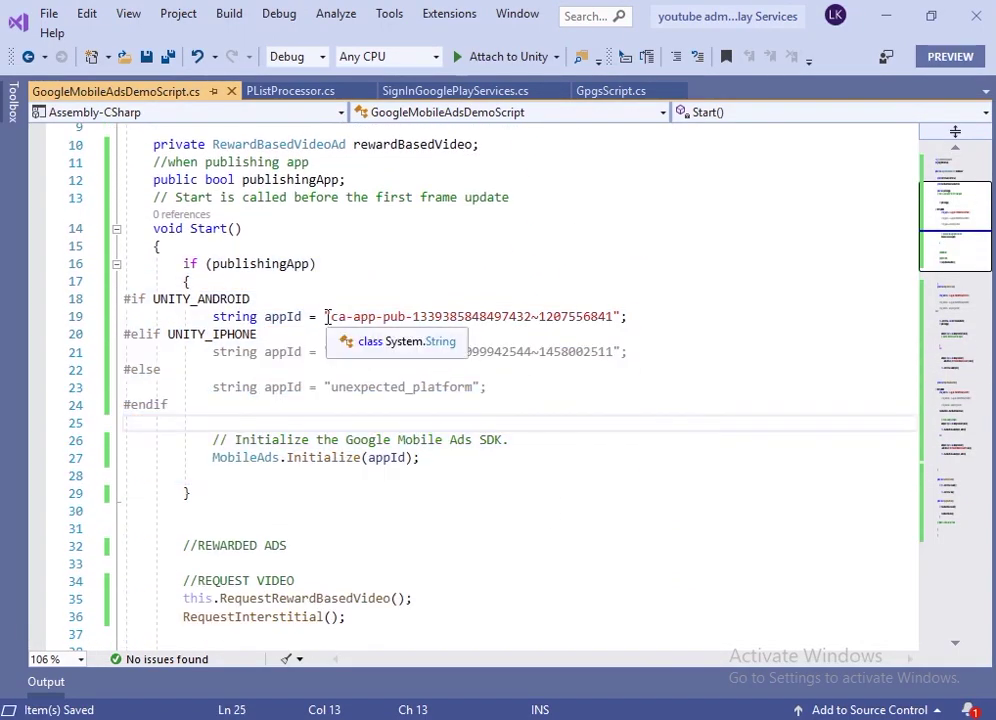
pyautogui.scroll(-3, 518, 413)
pyautogui.scroll(5, 518, 413)
pyautogui.moveTo(331, 422); pyautogui.dragTo(612, 424)
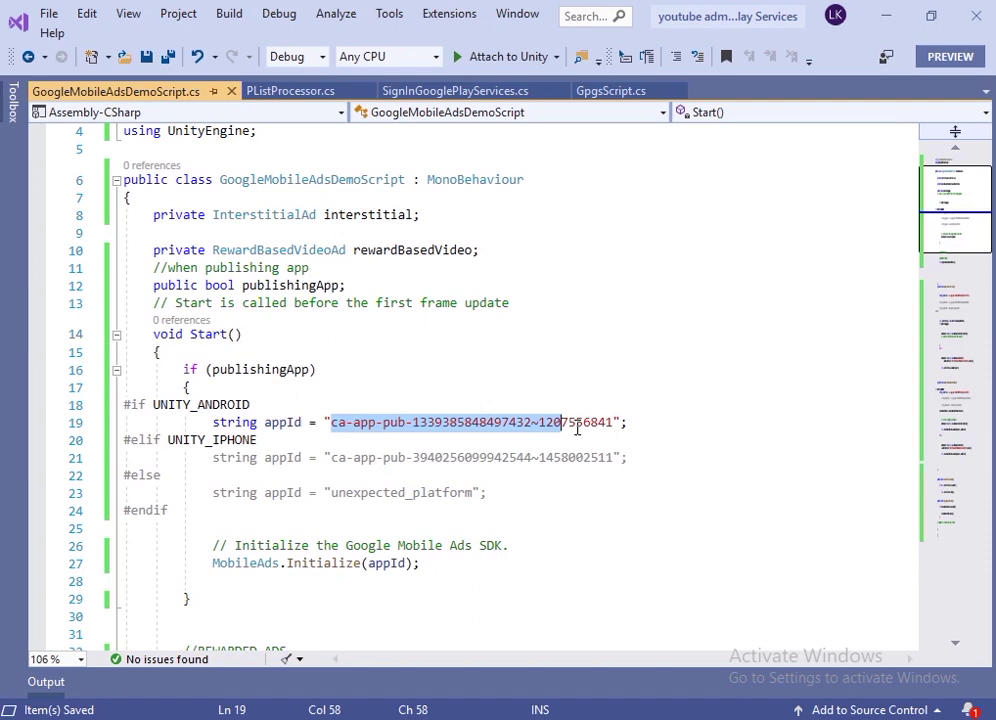
pyautogui.scroll(-5, 612, 427)
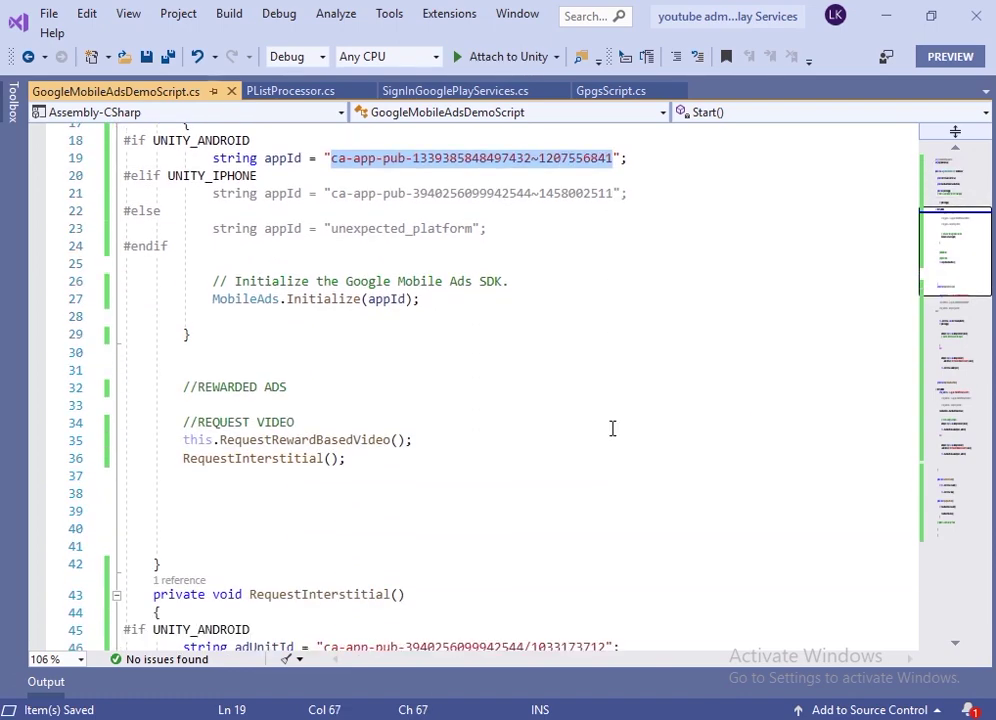
pyautogui.scroll(-4, 612, 427)
pyautogui.moveTo(612, 434); pyautogui.dragTo(324, 434)
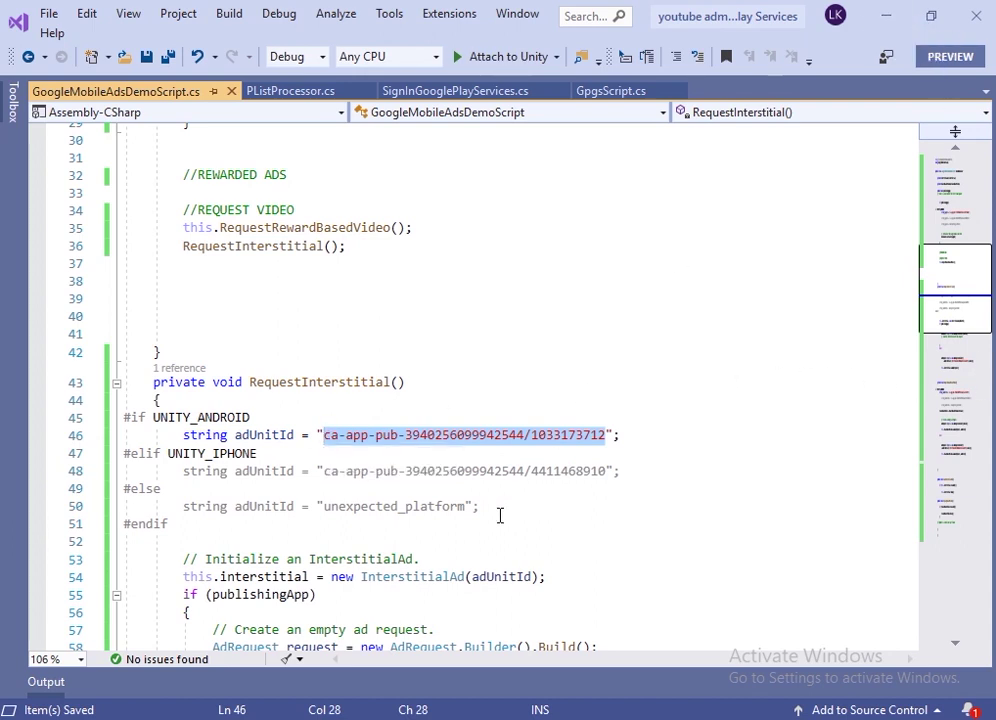
# Return to Unity and browse the Plugins/Android/GoogleMobileAdsPlugin folder contents.
pyautogui.click(898, 22)
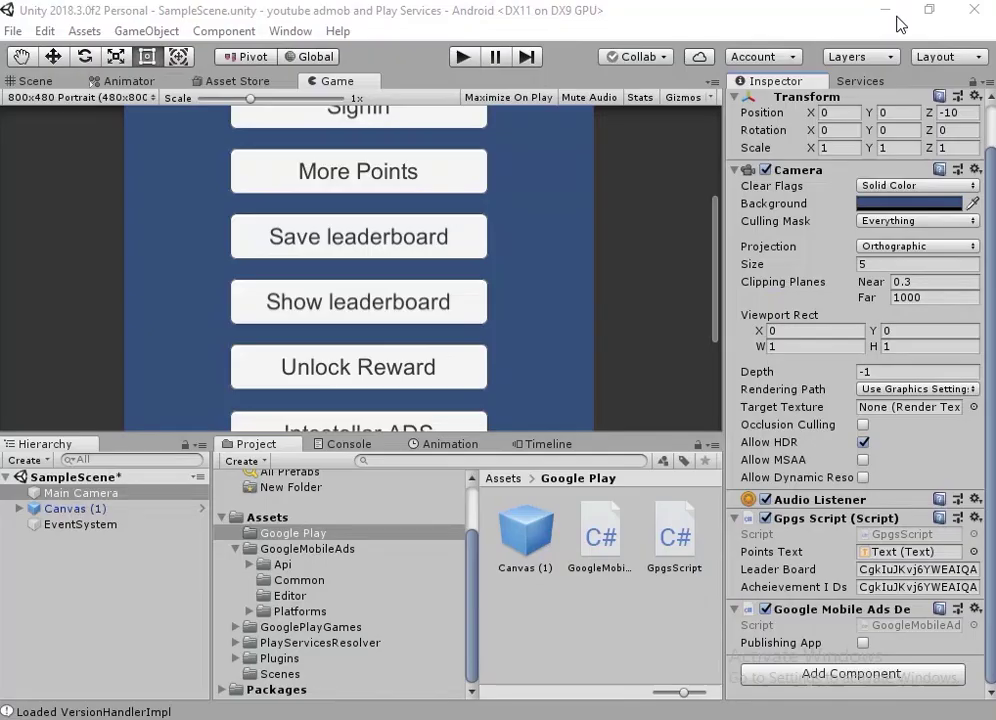
pyautogui.scroll(-1, 429, 329)
pyautogui.scroll(-2, 429, 329)
pyautogui.scroll(-1, 429, 329)
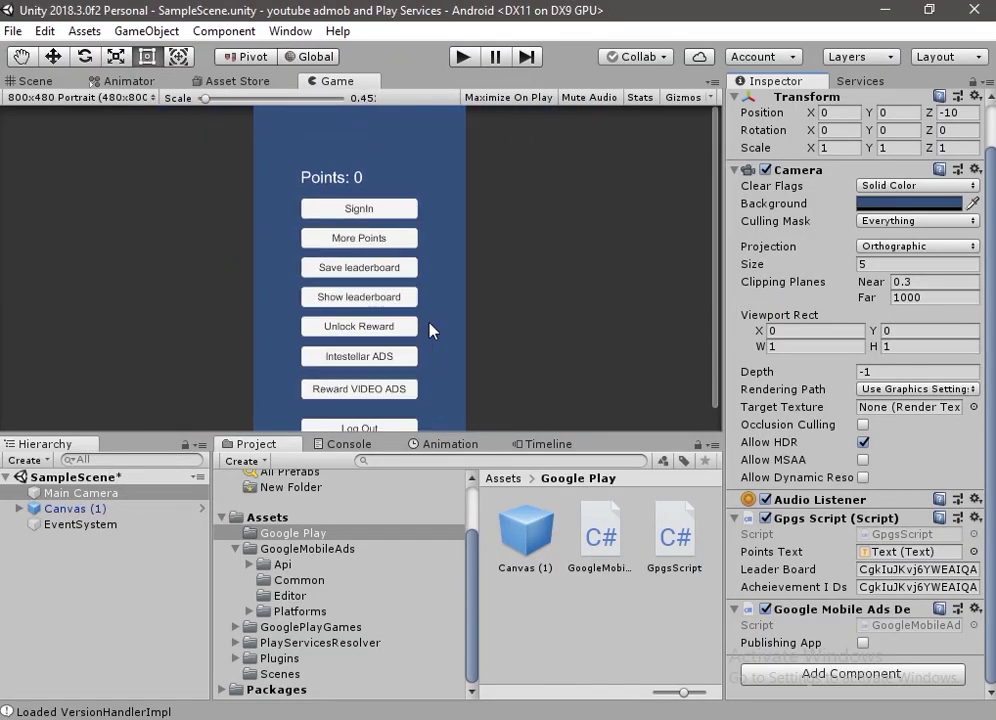
pyautogui.scroll(-1, 429, 329)
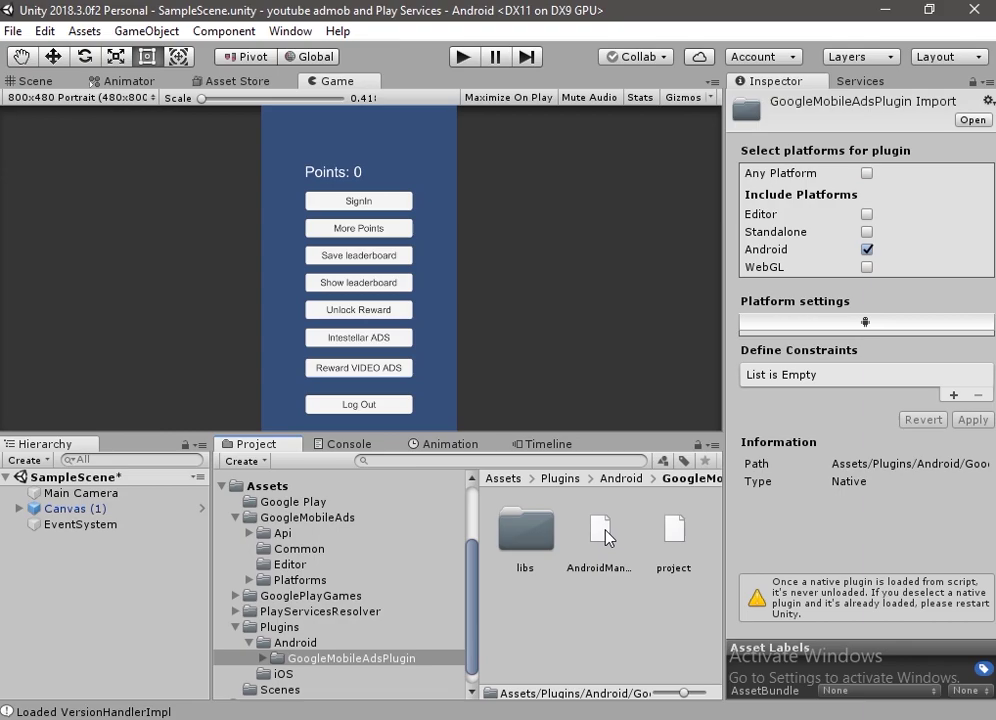
pyautogui.hotkey('alt', 'Tab')
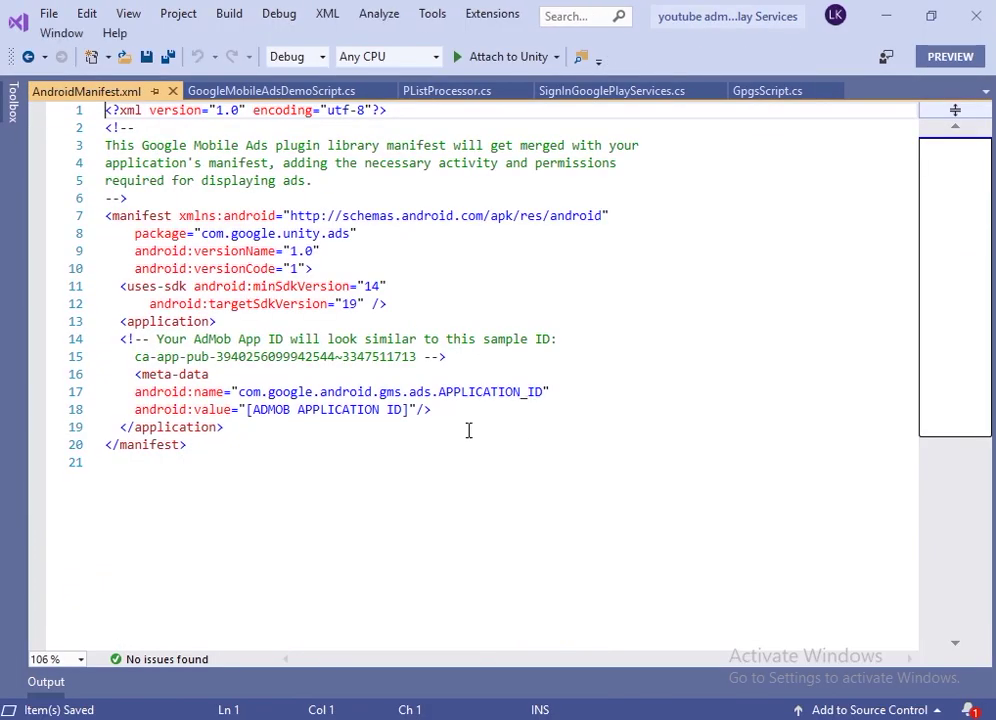
pyautogui.moveTo(408, 409); pyautogui.dragTo(246, 410)
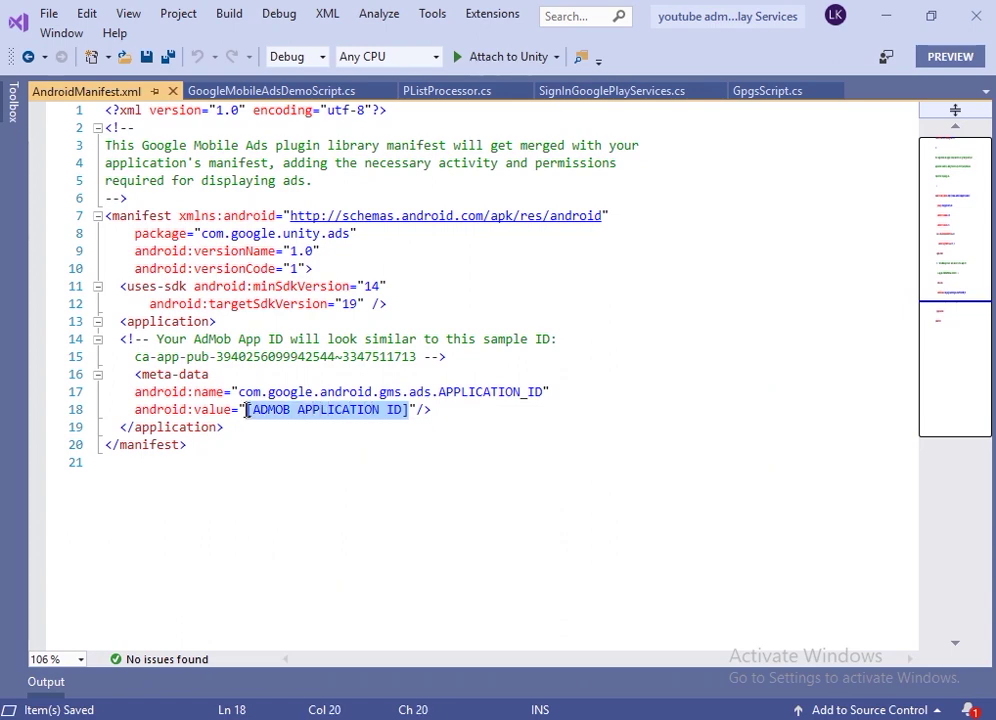
pyautogui.click(275, 91)
pyautogui.click(82, 90)
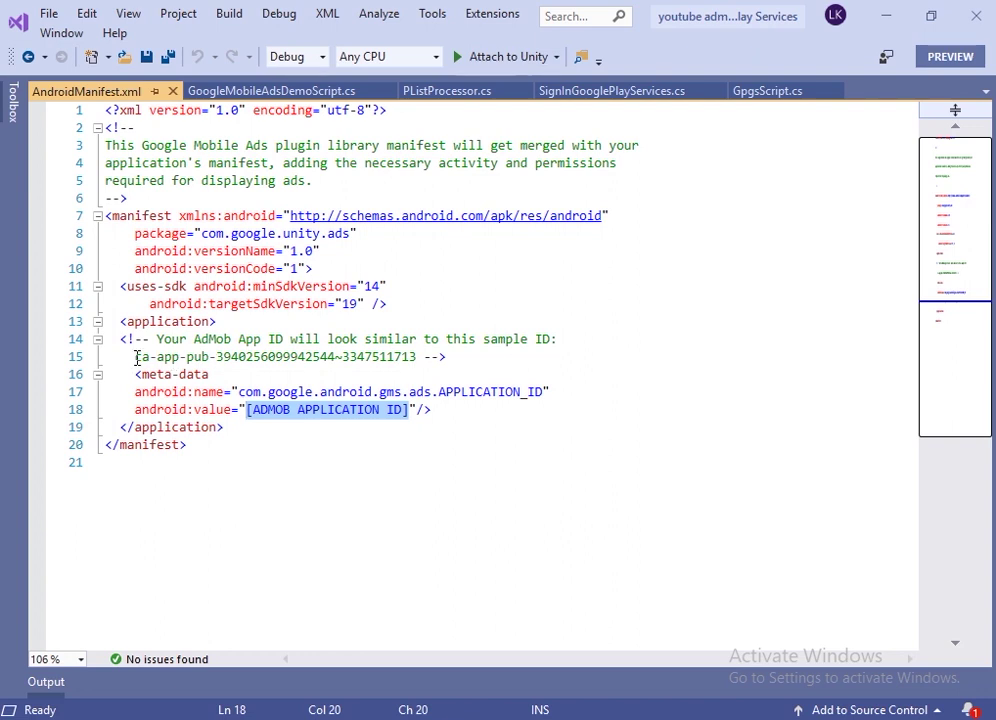
pyautogui.moveTo(137, 357); pyautogui.dragTo(418, 362)
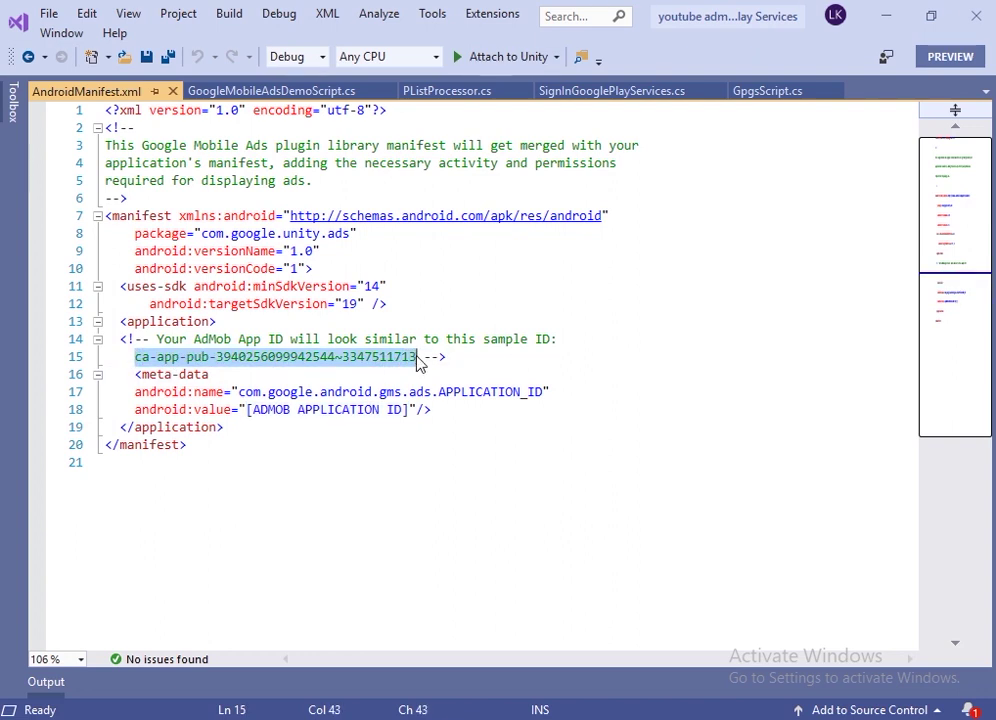
pyautogui.moveTo(247, 410)
pyautogui.mouseDown()
pyautogui.moveTo(418, 412)
pyautogui.moveTo(410, 413)
pyautogui.mouseUp()
pyautogui.hotkey('ctrl', 'v')
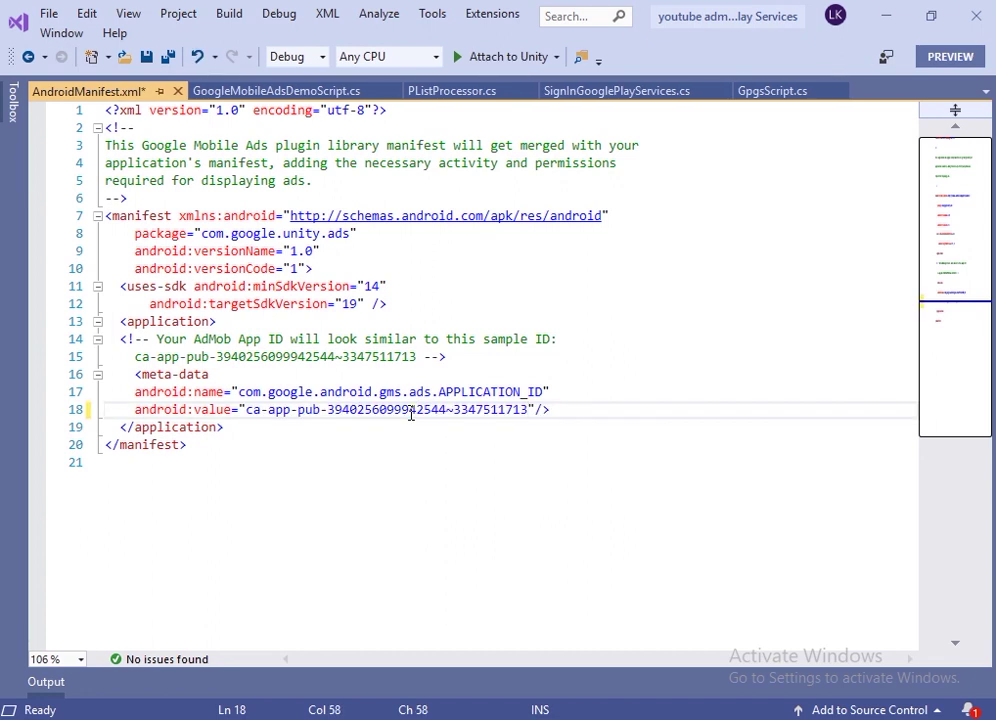
# Verify the new APPLICATION_ID value, then set Main Camera as IntestellarAds' click target in Unity.
pyautogui.moveTo(135, 392); pyautogui.dragTo(550, 392)
pyautogui.click(278, 447)
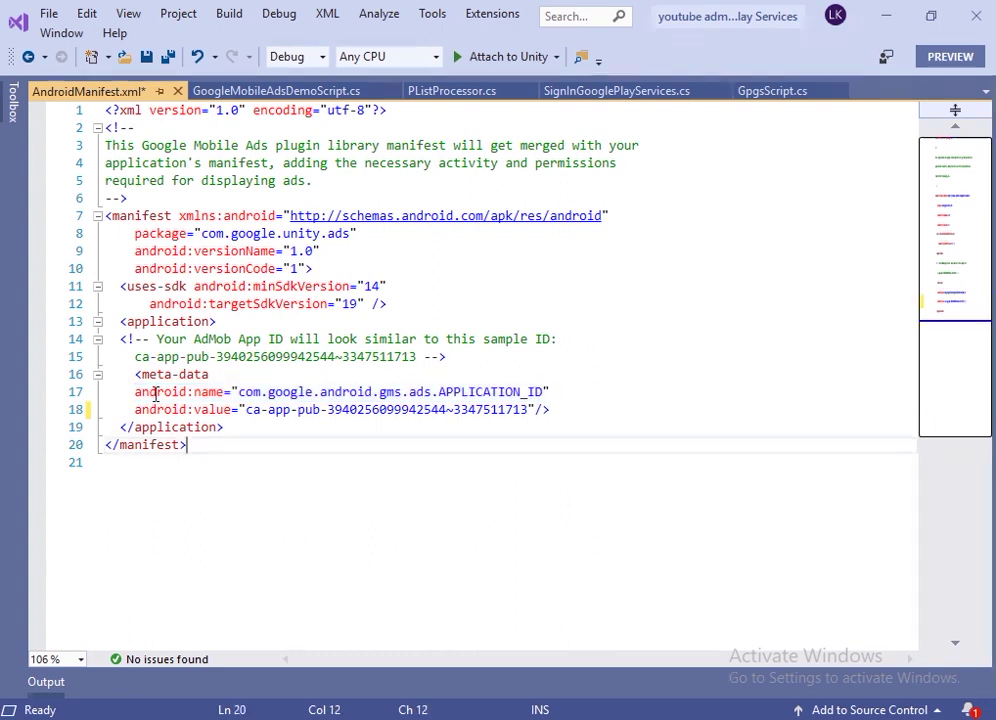
pyautogui.moveTo(135, 393); pyautogui.dragTo(558, 395)
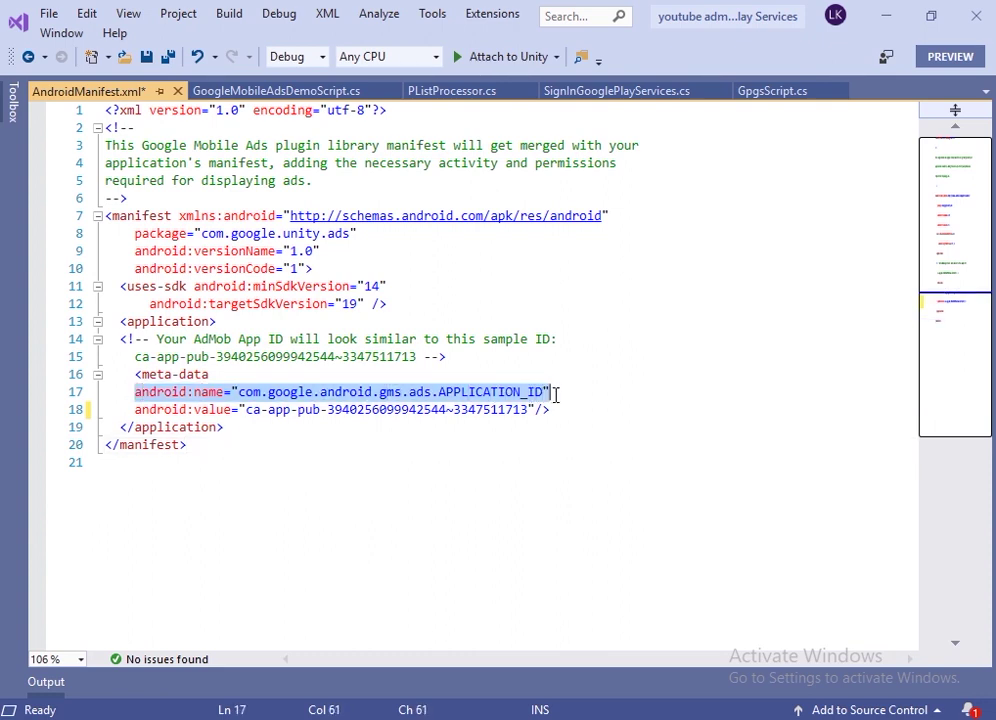
pyautogui.moveTo(246, 410); pyautogui.dragTo(528, 411)
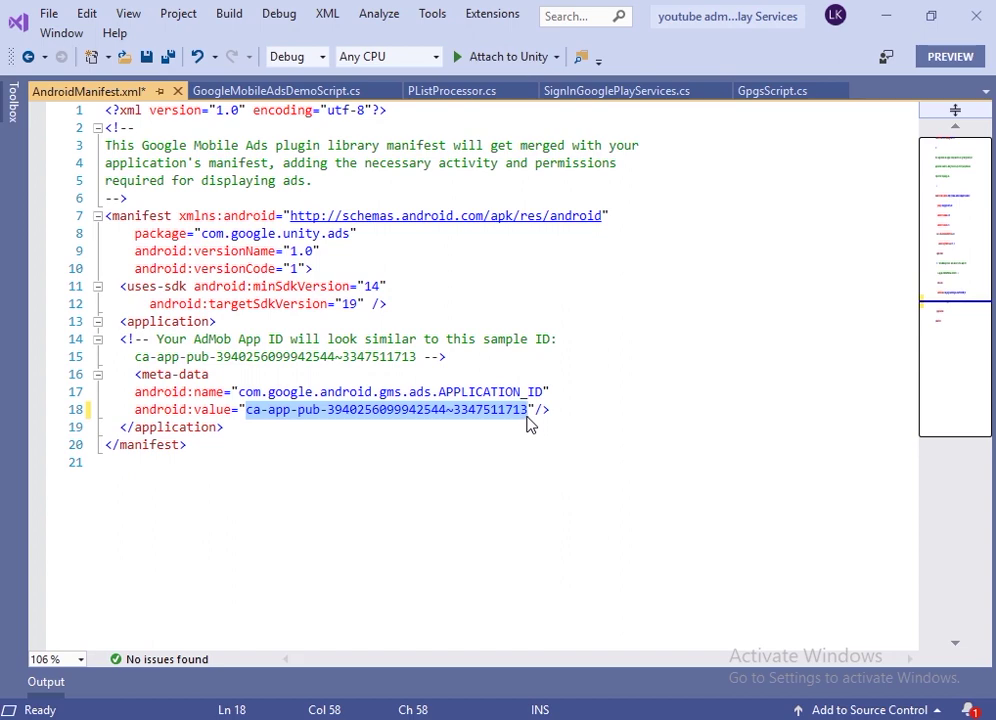
pyautogui.click(893, 10)
pyautogui.moveTo(78, 493); pyautogui.dragTo(790, 366)
# Make IntestellarAds call GoogleMobileAdsDemoScript.LoadIntestellarAds and select the RewardVideoAds button.
pyautogui.click(903, 349)
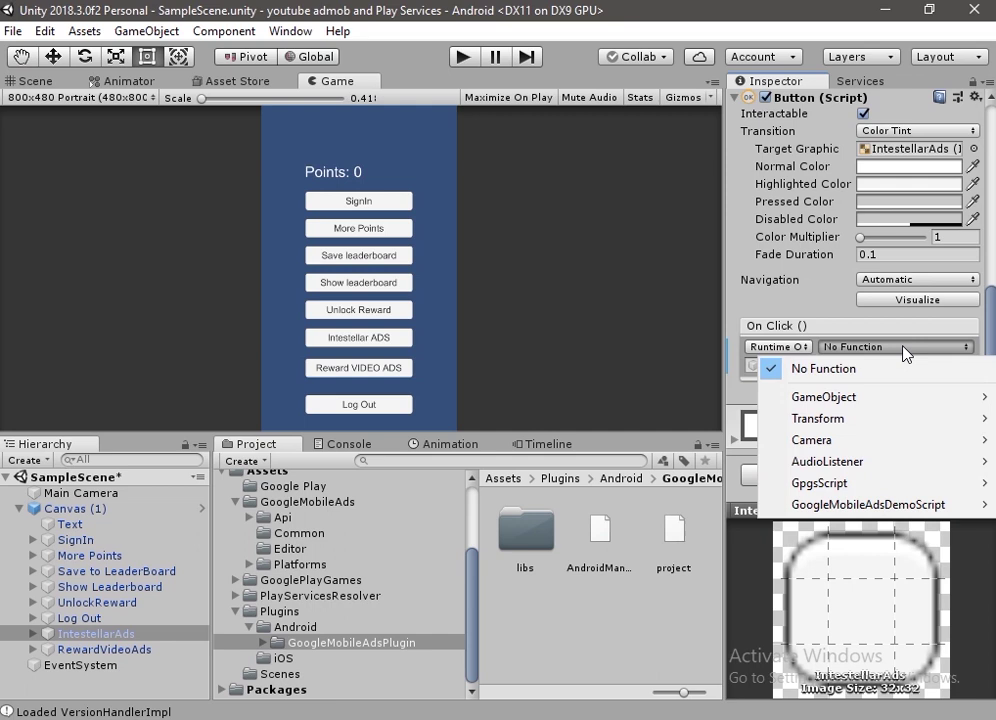
pyautogui.moveTo(867, 504)
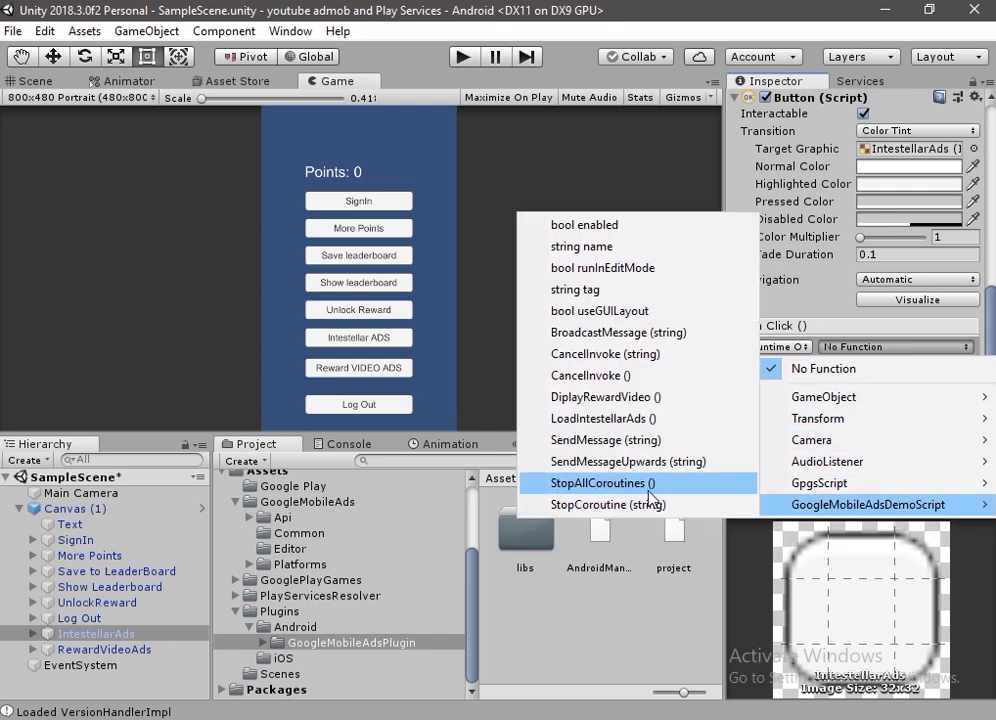
pyautogui.click(632, 430)
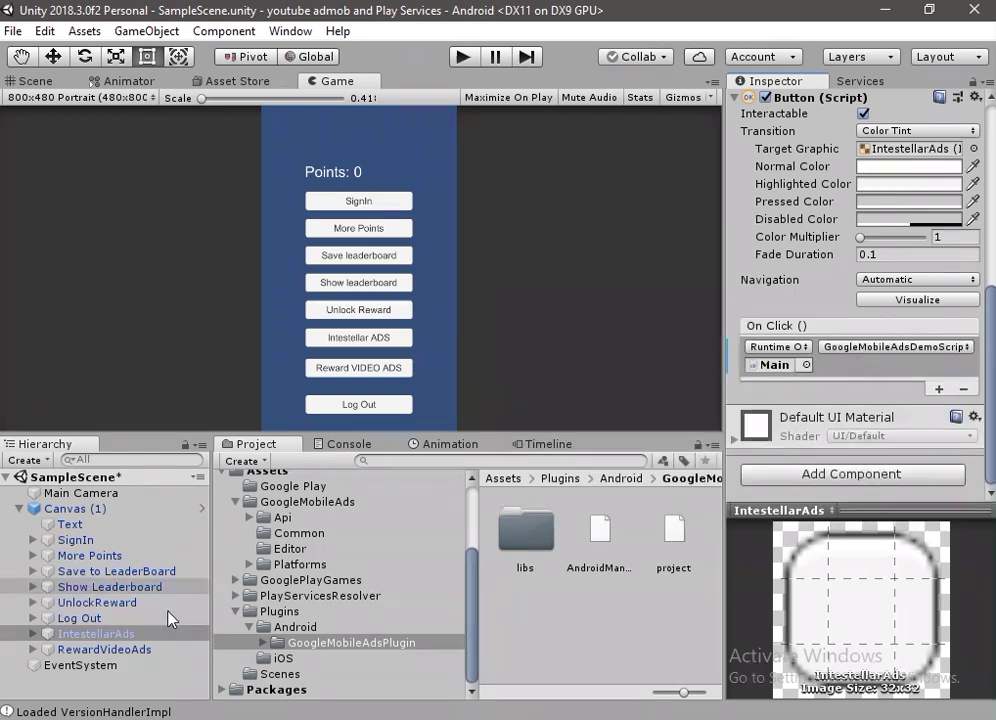
pyautogui.moveTo(150, 651); pyautogui.dragTo(762, 375)
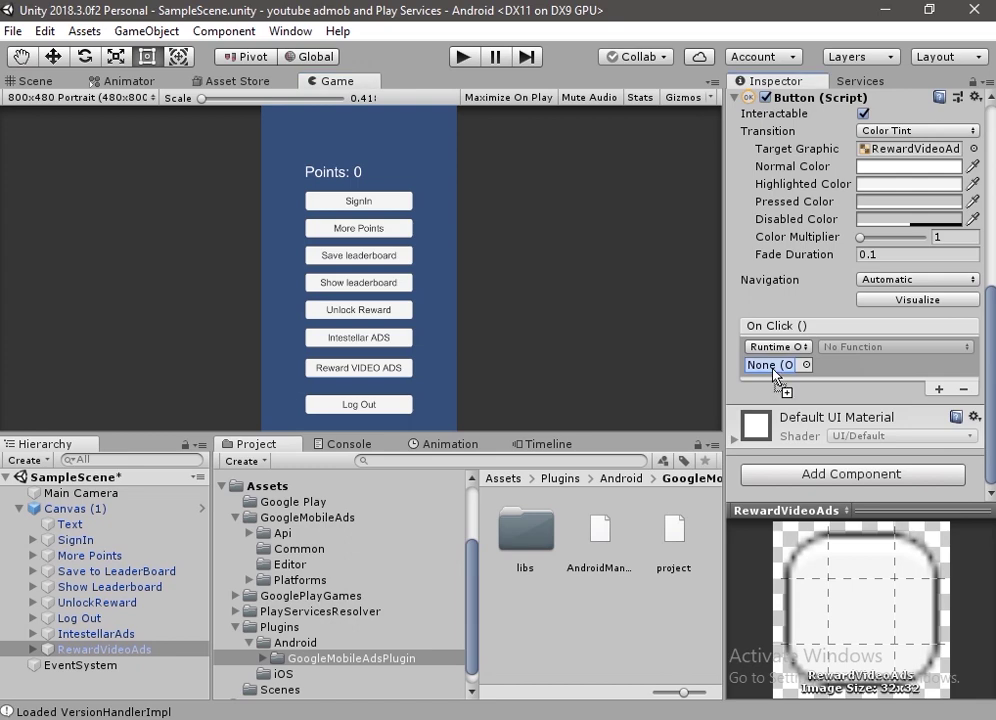
# Set Main Camera as RewardVideoAds' click target and open Build Settings.
pyautogui.moveTo(773, 372); pyautogui.dragTo(773, 372)
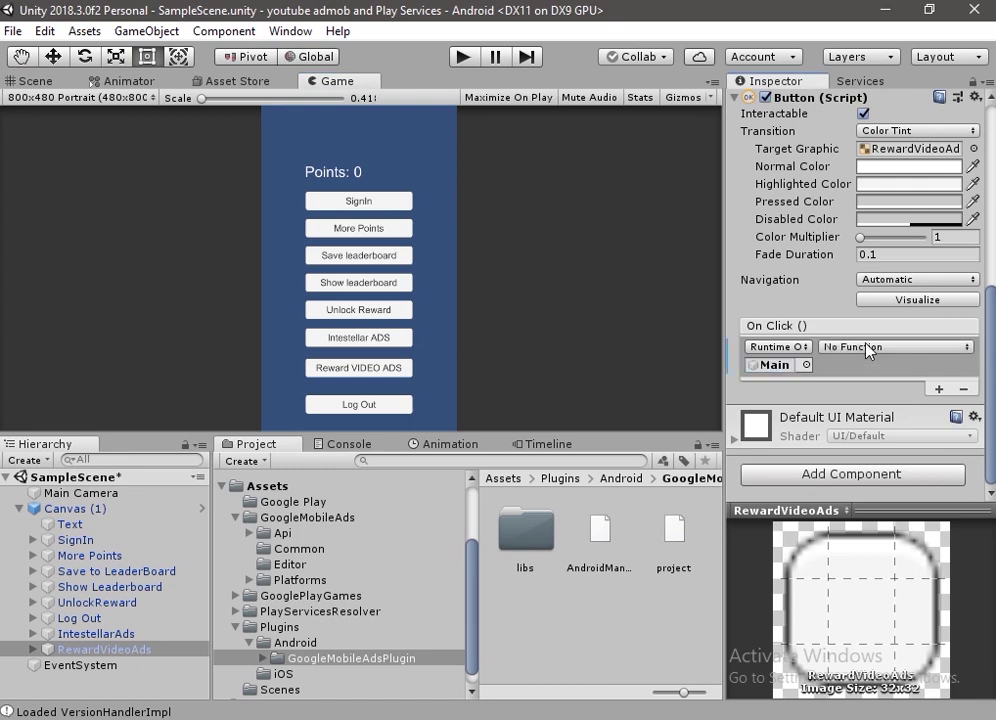
pyautogui.click(13, 31)
pyautogui.click(37, 231)
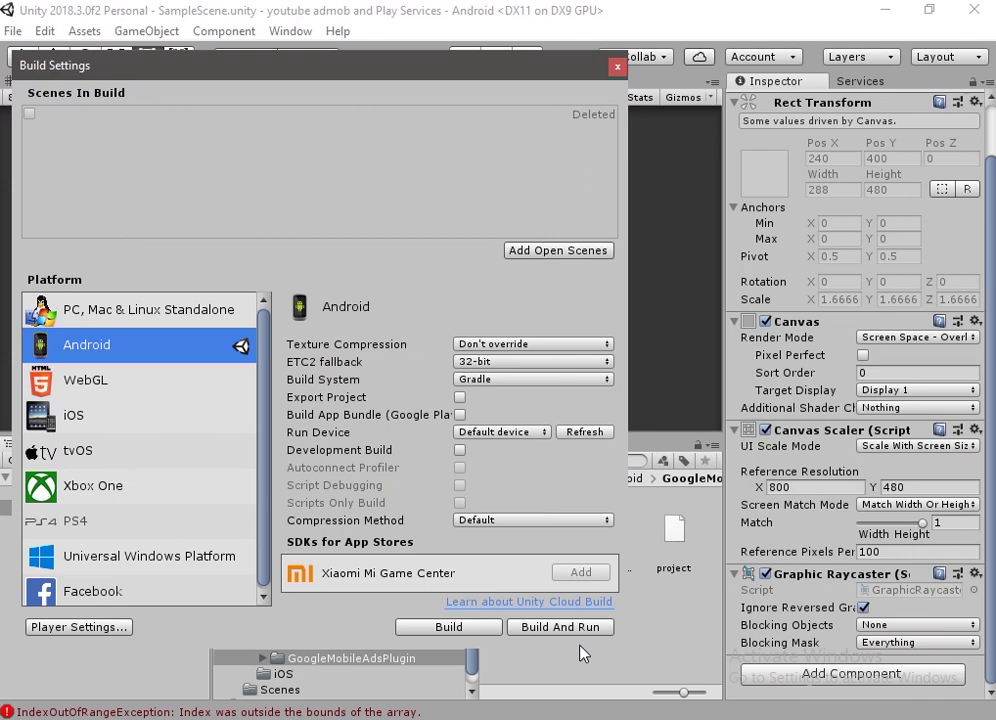